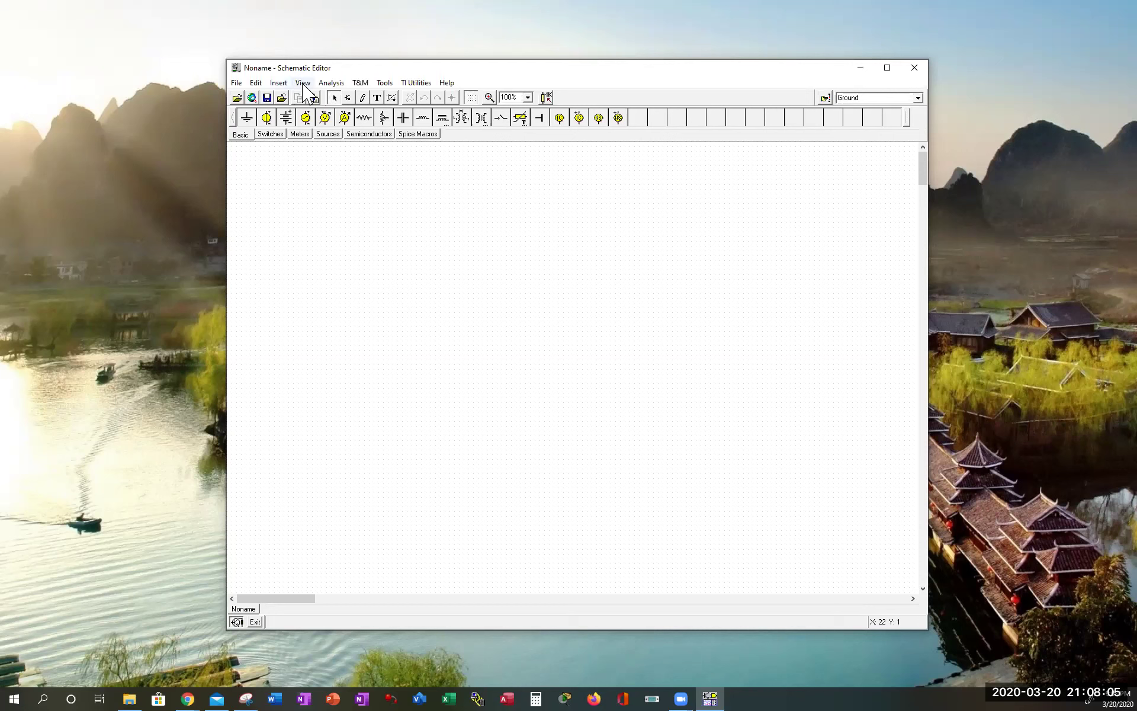
{"action": "left_click", "coordinate": [235, 83]}
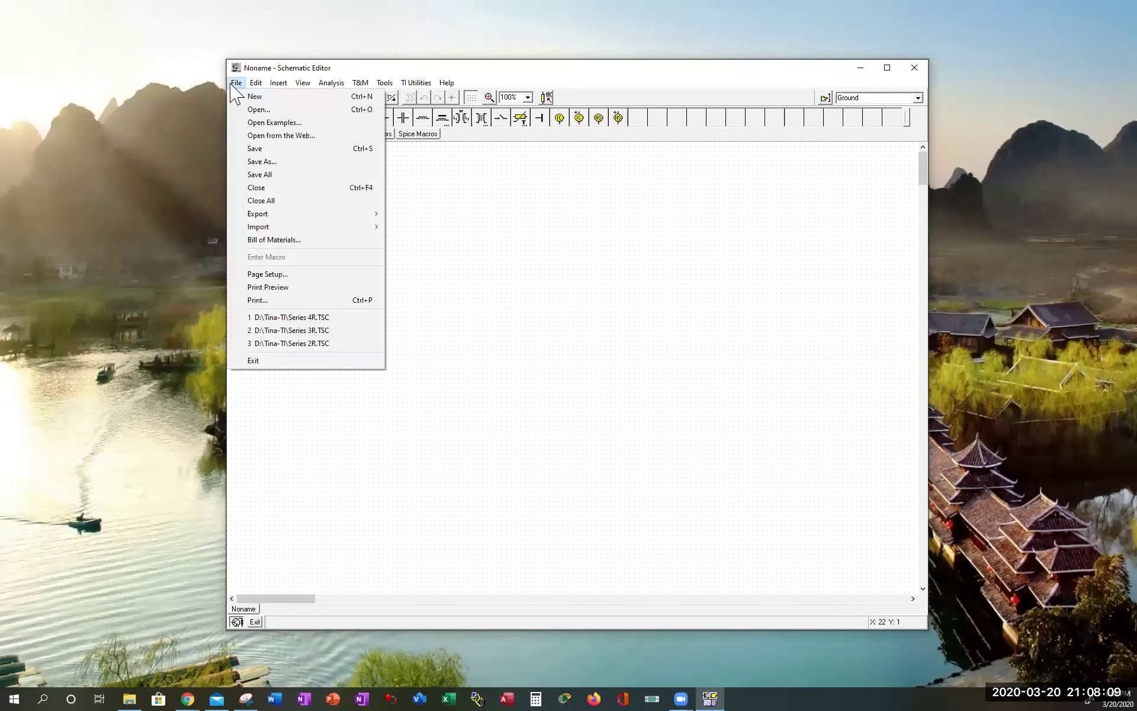
{"action": "mouse_move", "coordinate": [253, 84]}
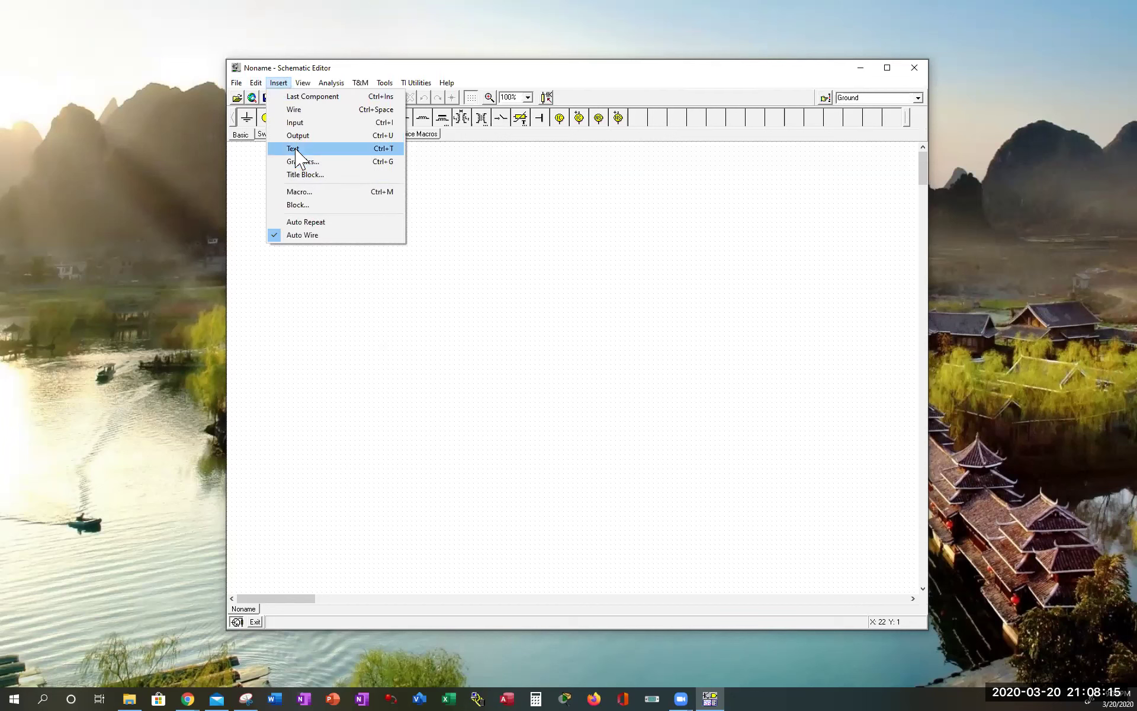
{"action": "mouse_move", "coordinate": [309, 84]}
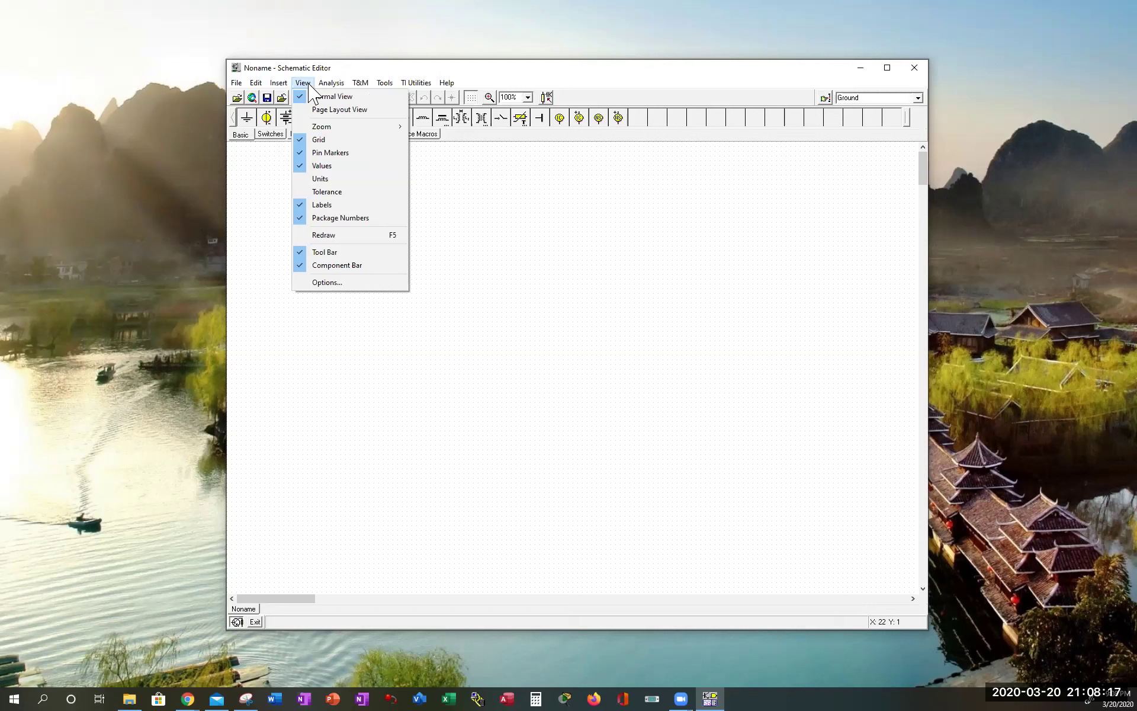
{"action": "mouse_move", "coordinate": [362, 90]}
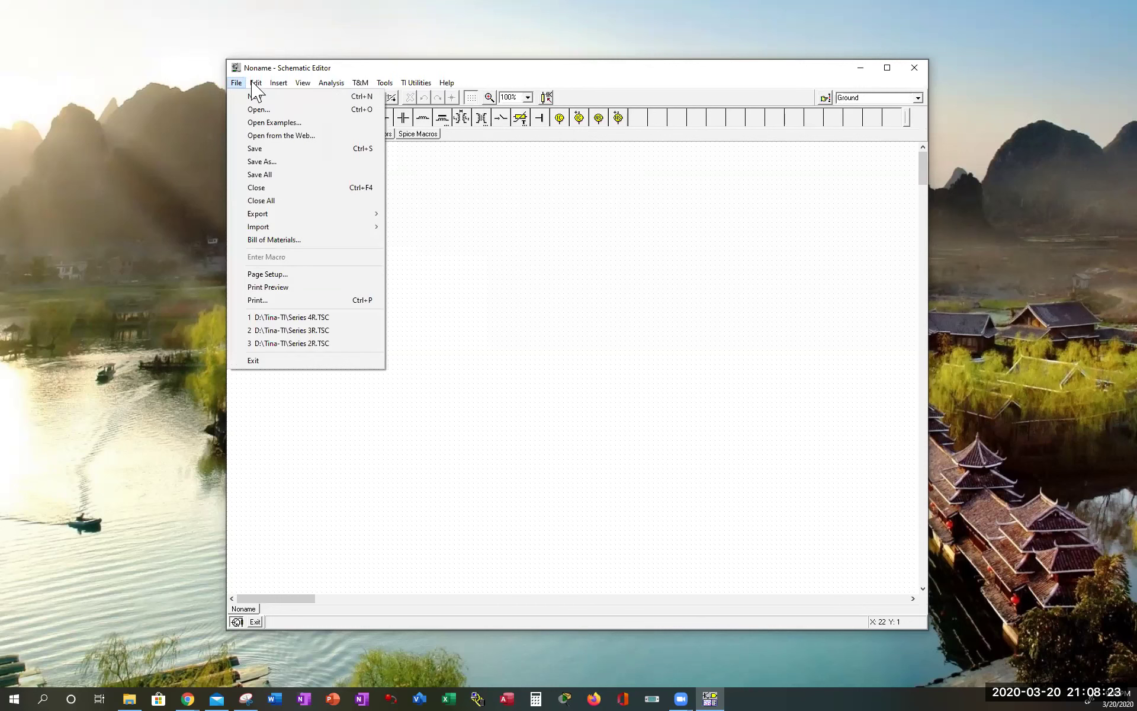
{"action": "mouse_move", "coordinate": [425, 82]}
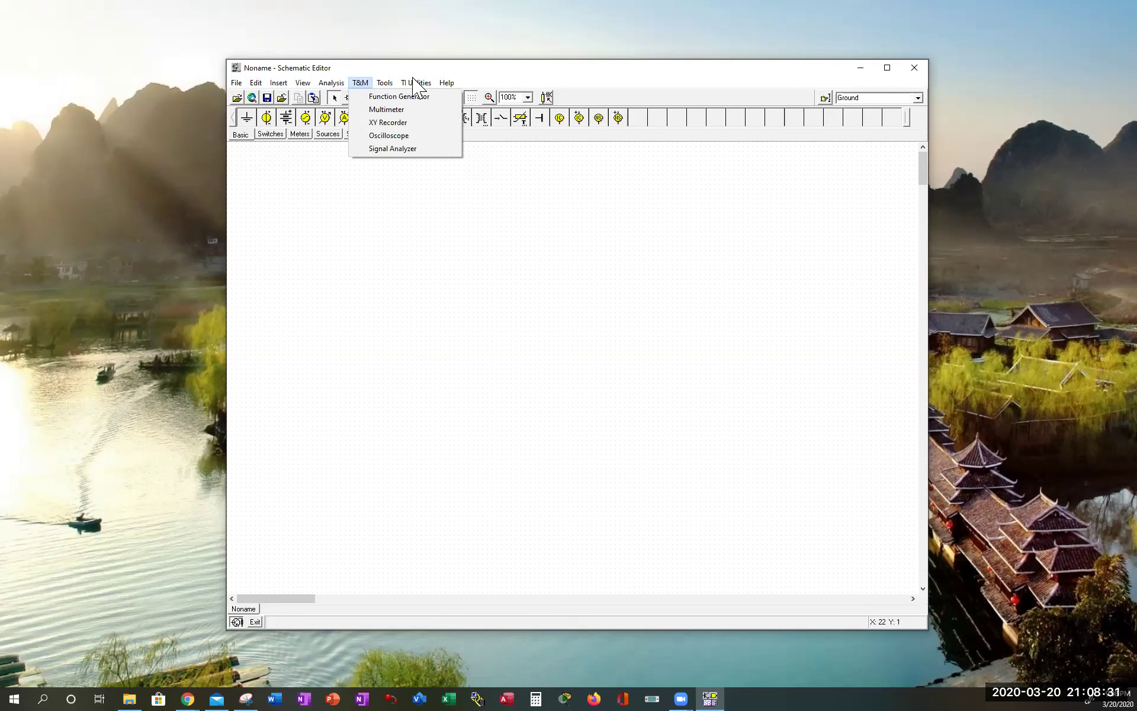
{"action": "left_click", "coordinate": [283, 239]}
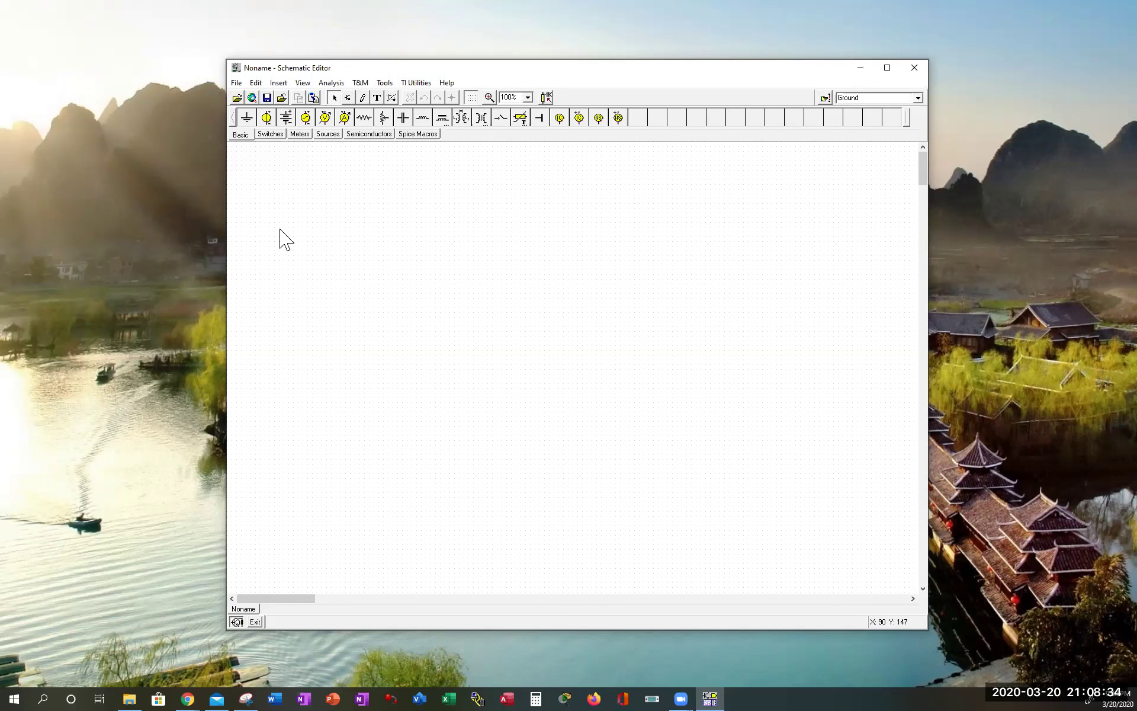
{"action": "left_click", "coordinate": [274, 134]}
{"action": "left_click", "coordinate": [300, 135]}
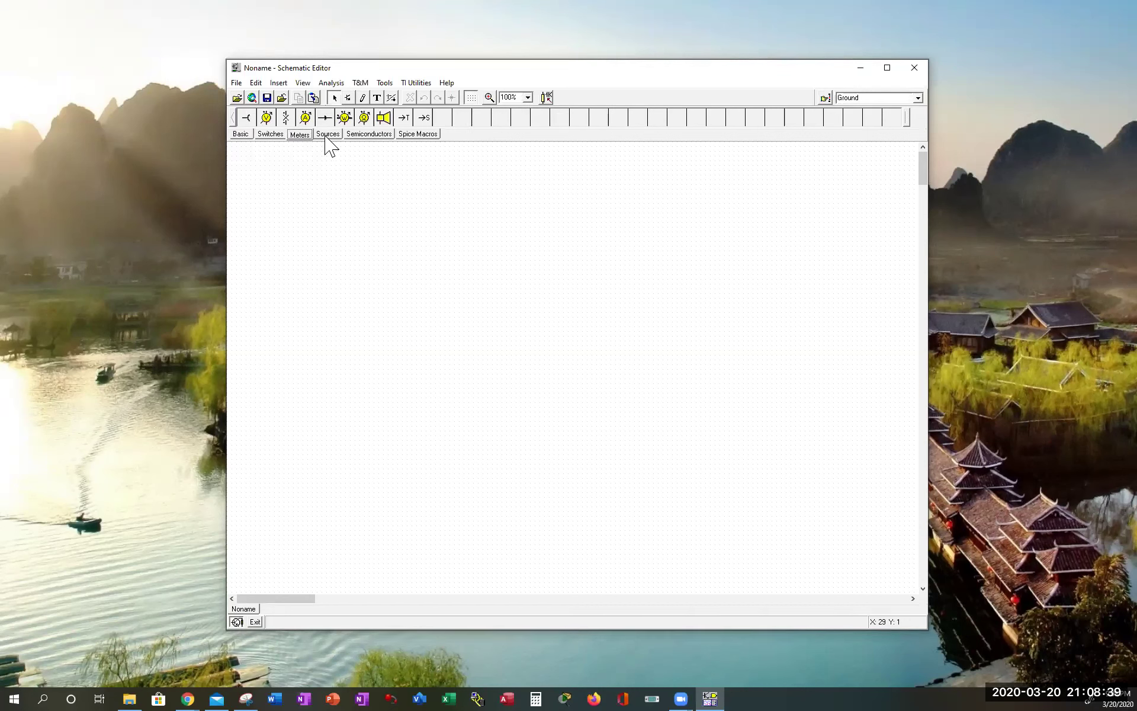
{"action": "left_click", "coordinate": [327, 134]}
{"action": "left_click", "coordinate": [384, 135]}
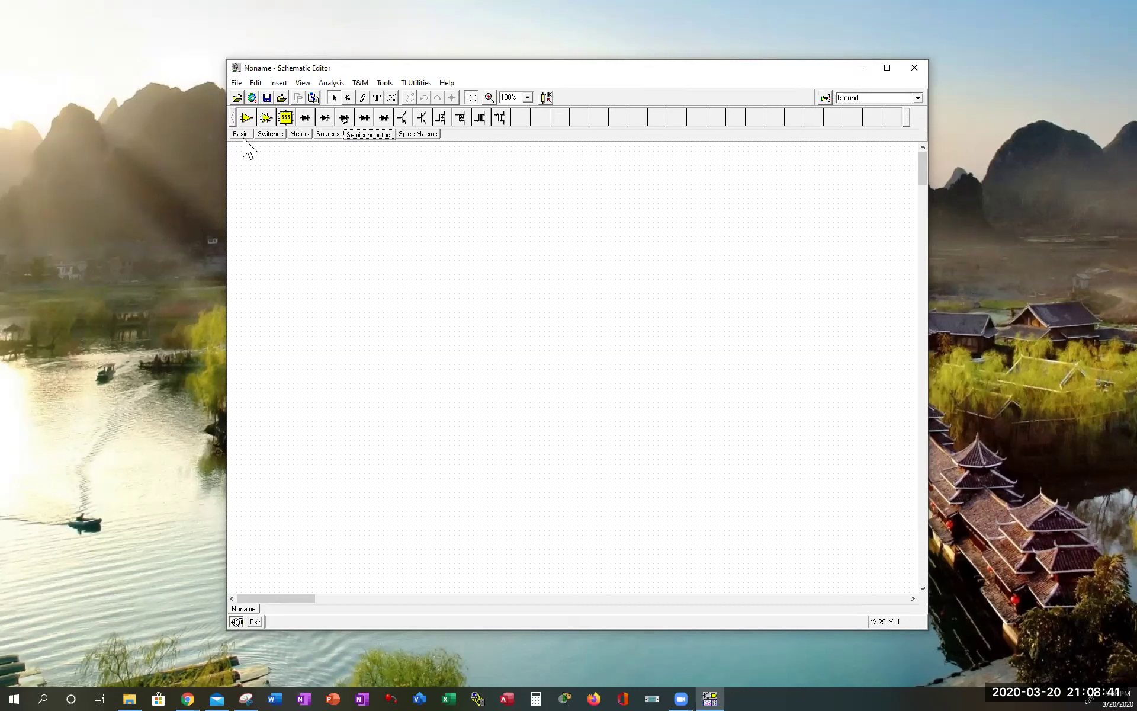
- Place two horizontal resistors side by side in a row near the upper-left area of the schematic sheet
{"action": "left_click", "coordinate": [243, 136]}
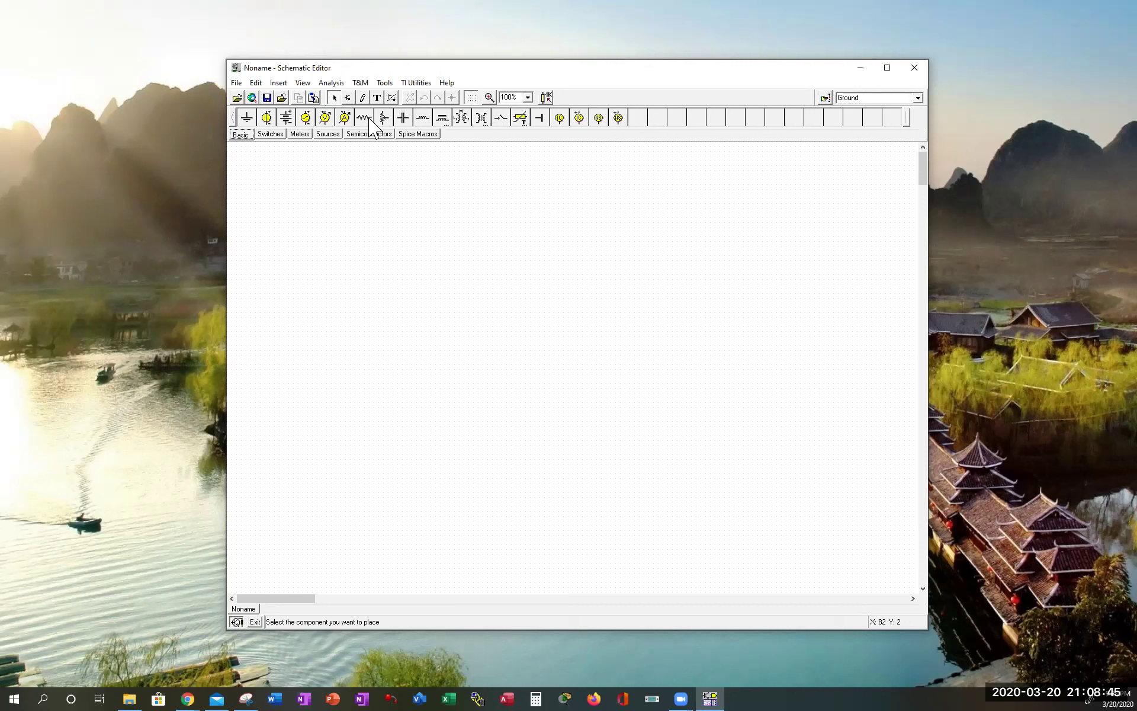
{"action": "left_click", "coordinate": [368, 117]}
{"action": "left_click", "coordinate": [339, 216]}
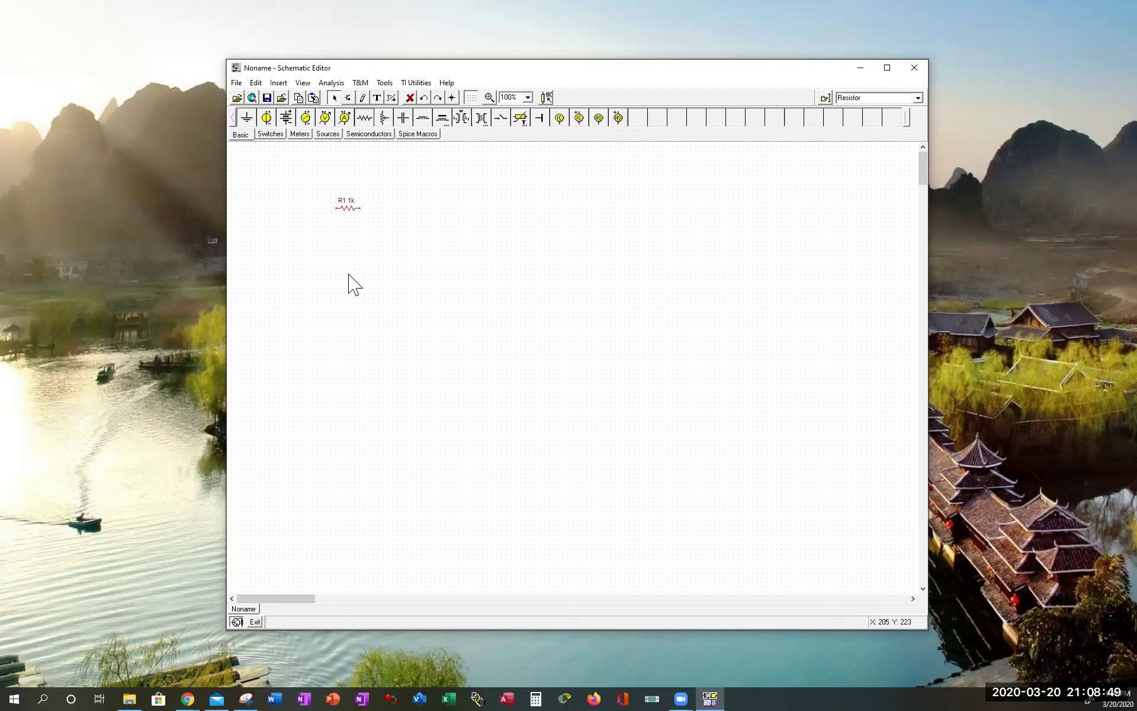
{"action": "left_click", "coordinate": [528, 99]}
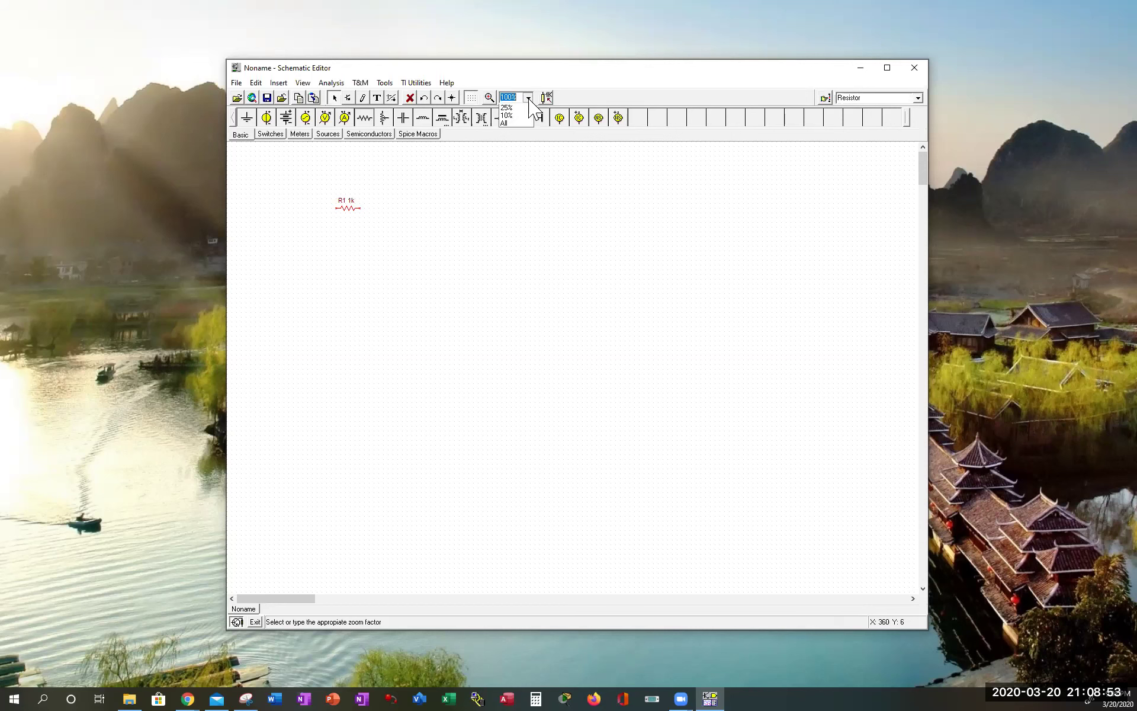
{"action": "left_click", "coordinate": [525, 109]}
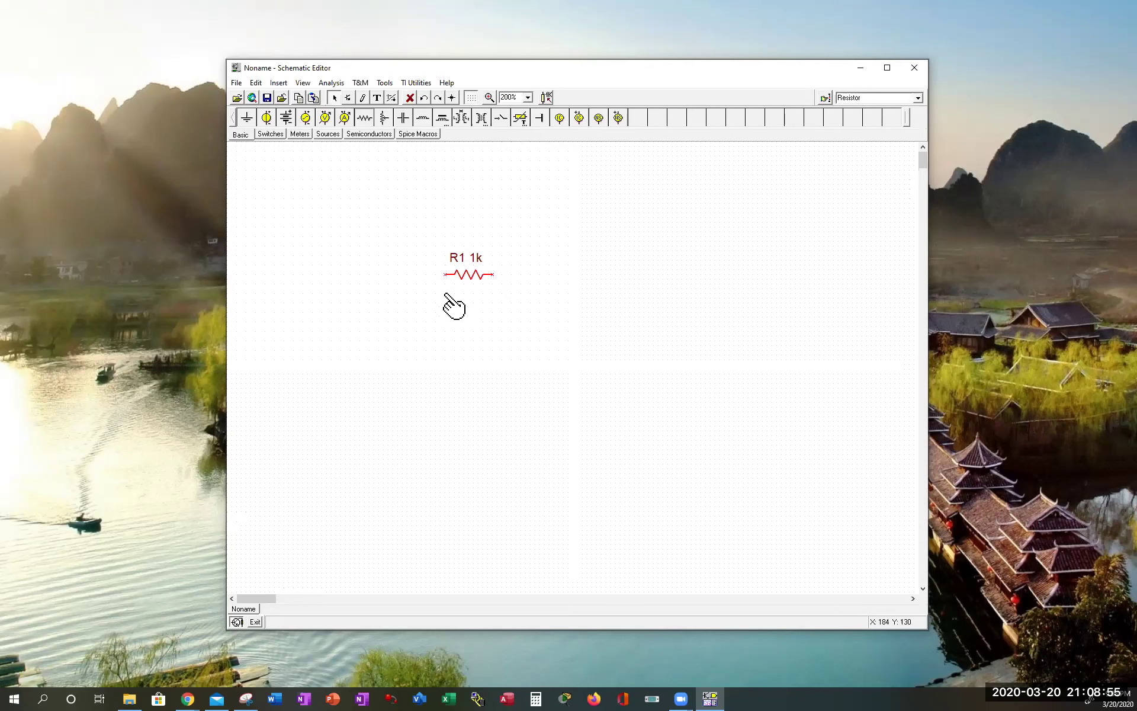
{"action": "left_click_drag", "start_coordinate": [463, 270], "coordinate": [344, 247]}
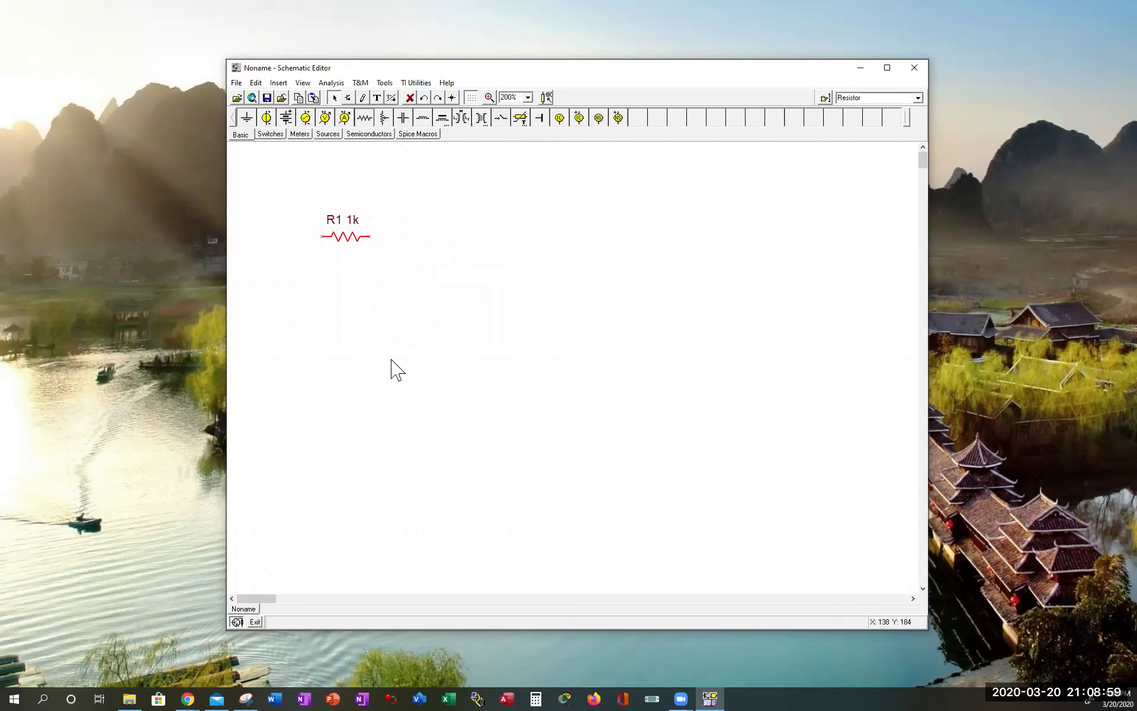
{"action": "left_click", "coordinate": [370, 117]}
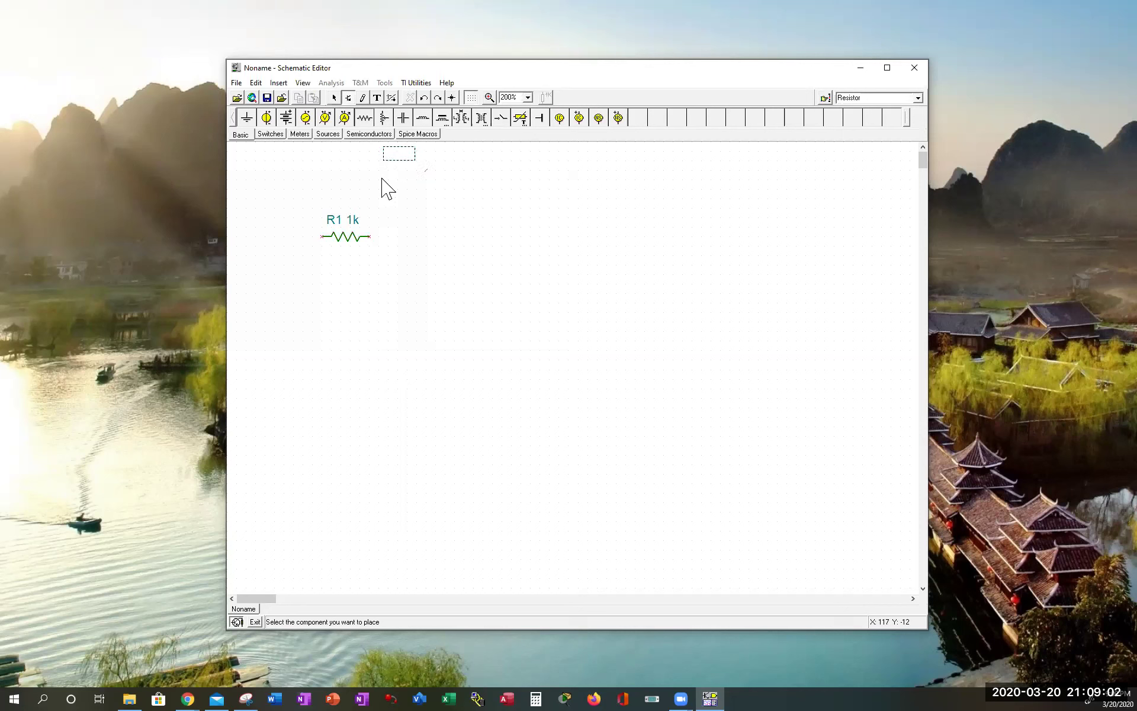
{"action": "left_click", "coordinate": [422, 237]}
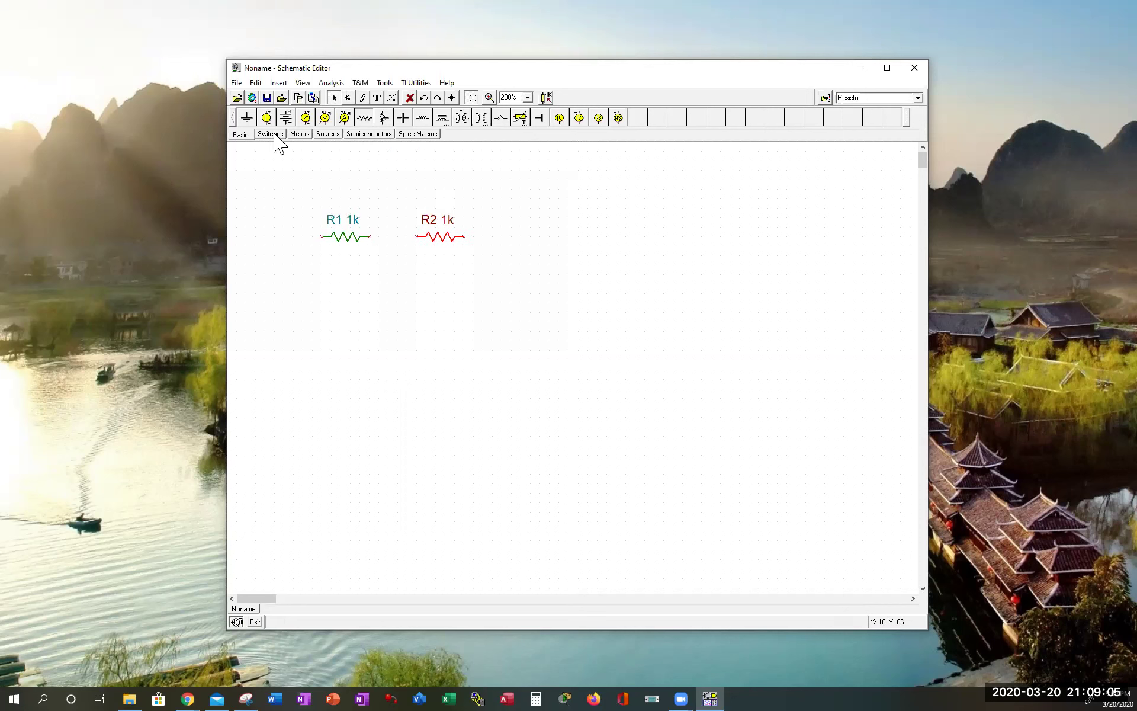
- Place a vertical battery below and to the left of the resistors, with a ground symbol beneath it
{"action": "left_click", "coordinate": [288, 118]}
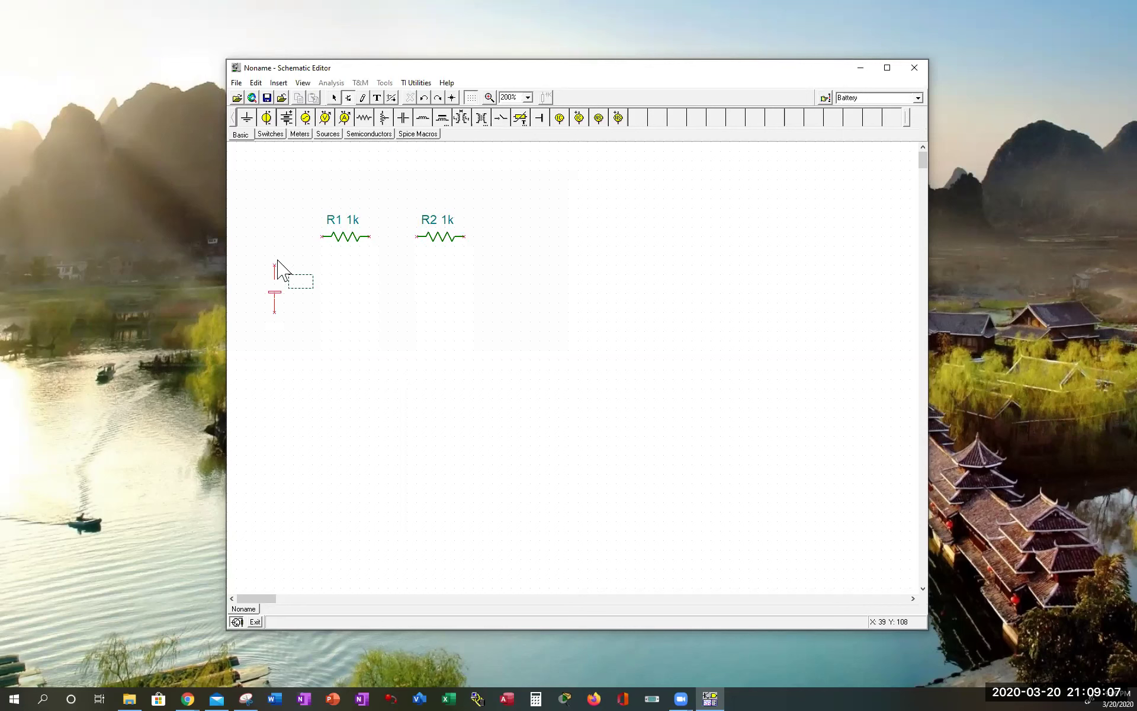
{"action": "left_click", "coordinate": [279, 269]}
{"action": "key", "text": "ctrl+z"}
{"action": "left_click", "coordinate": [279, 270]}
{"action": "left_click", "coordinate": [275, 347]}
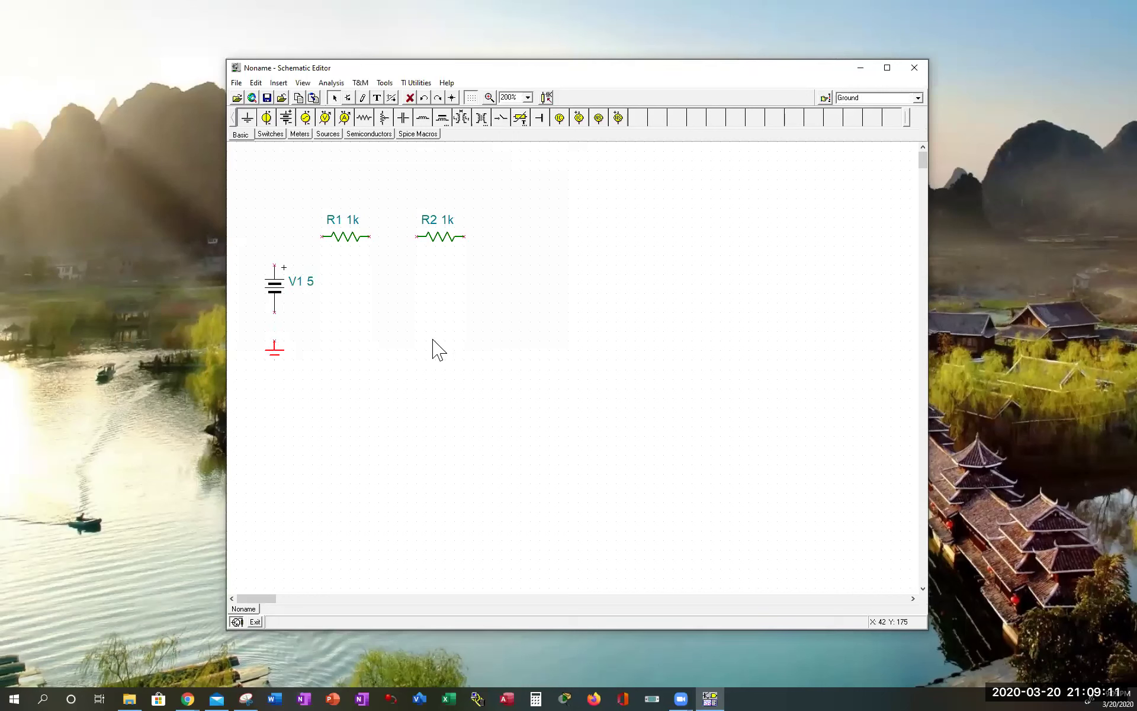
- Set the resistance of R2 to 3.3k and of R1 to 2.7k
{"action": "double_click", "coordinate": [443, 240]}
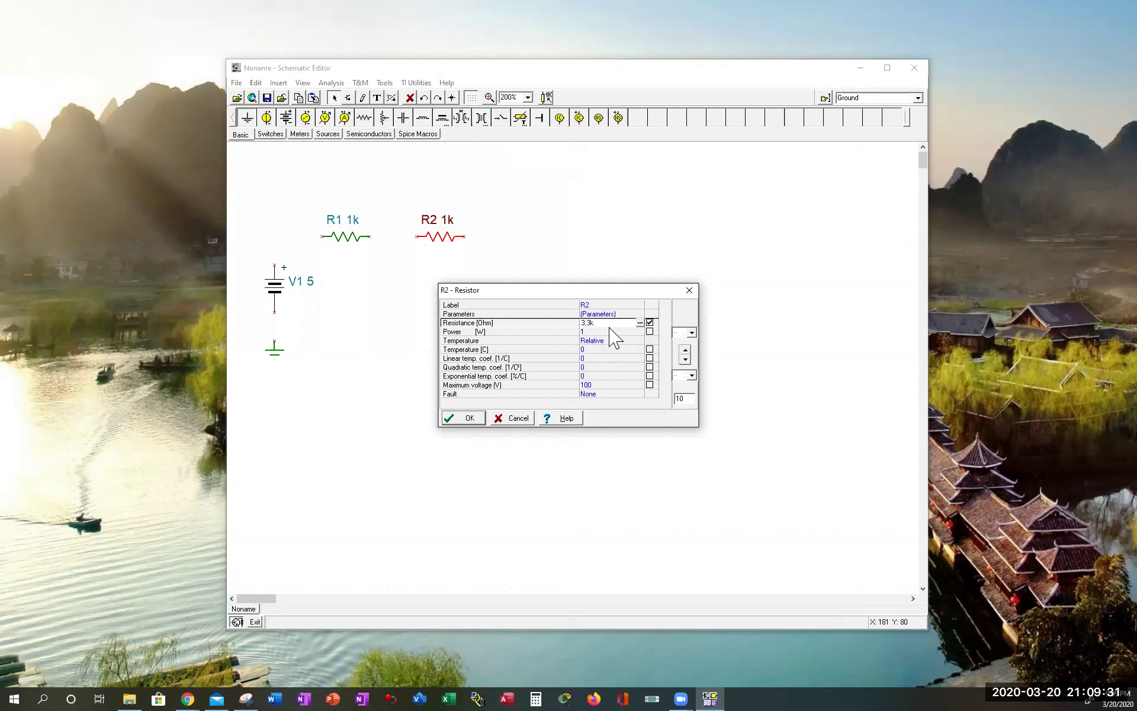
{"action": "key", "text": "Return"}
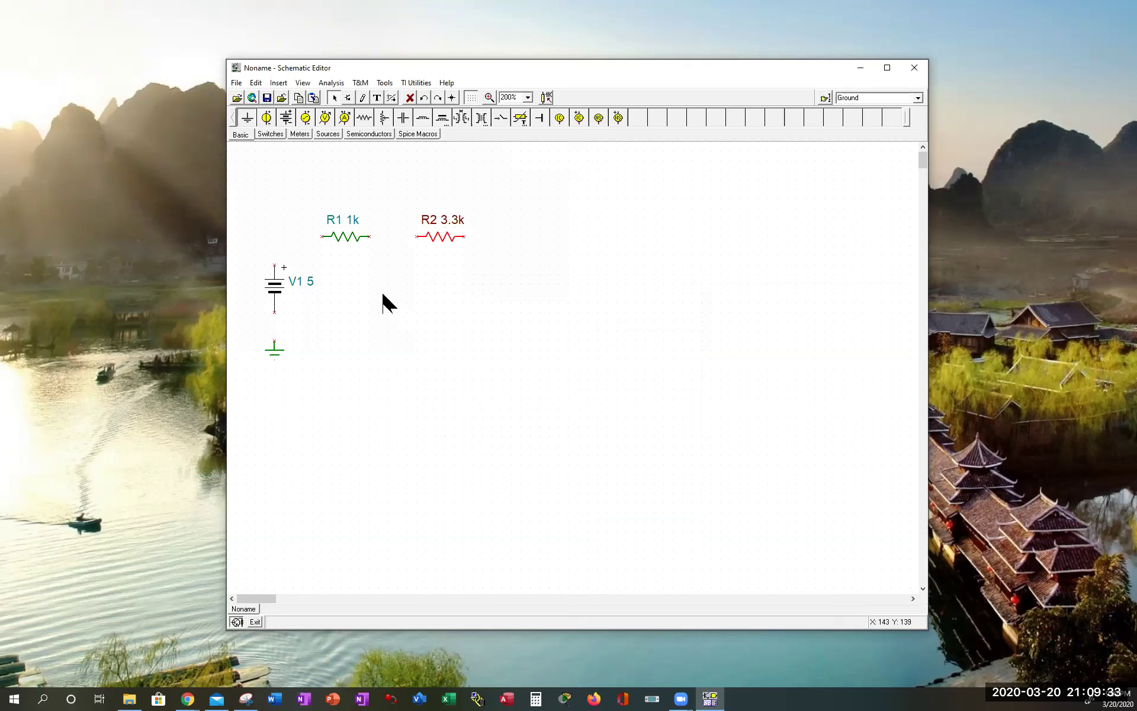
{"action": "double_click", "coordinate": [350, 238]}
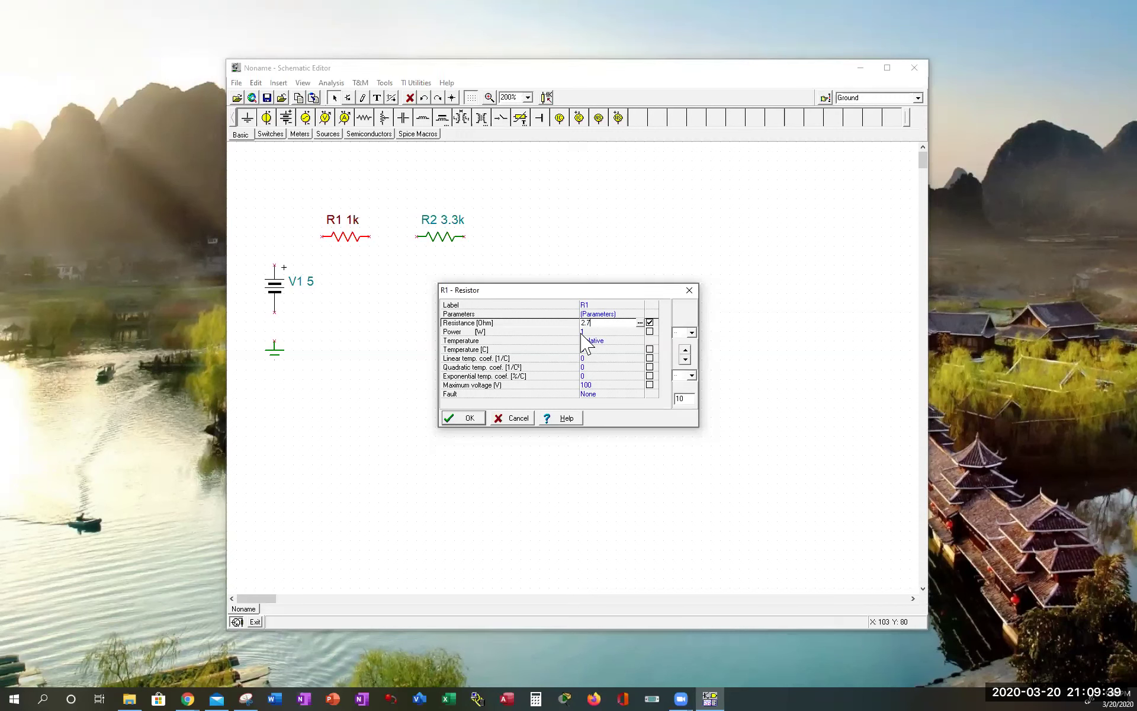
{"action": "key", "text": "Return"}
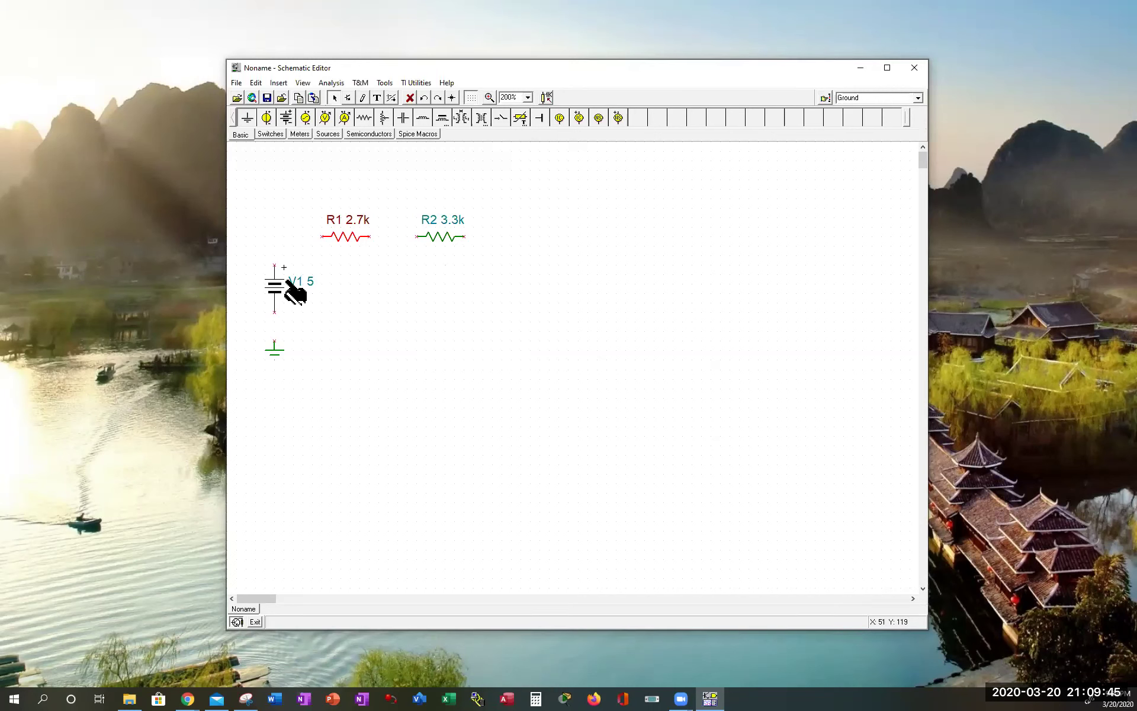
- Set the battery's voltage to 4.5 V
{"action": "double_click", "coordinate": [287, 291]}
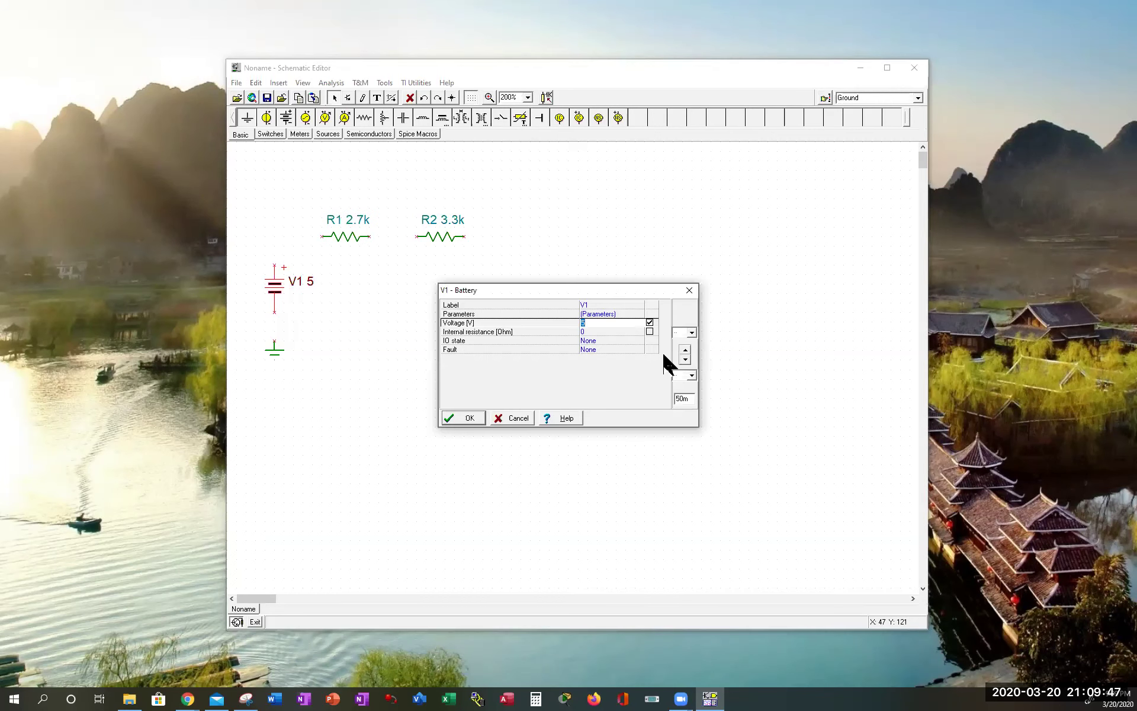
{"action": "left_click", "coordinate": [598, 325]}
{"action": "type", "text": "4.5"}
{"action": "key", "text": "Return"}
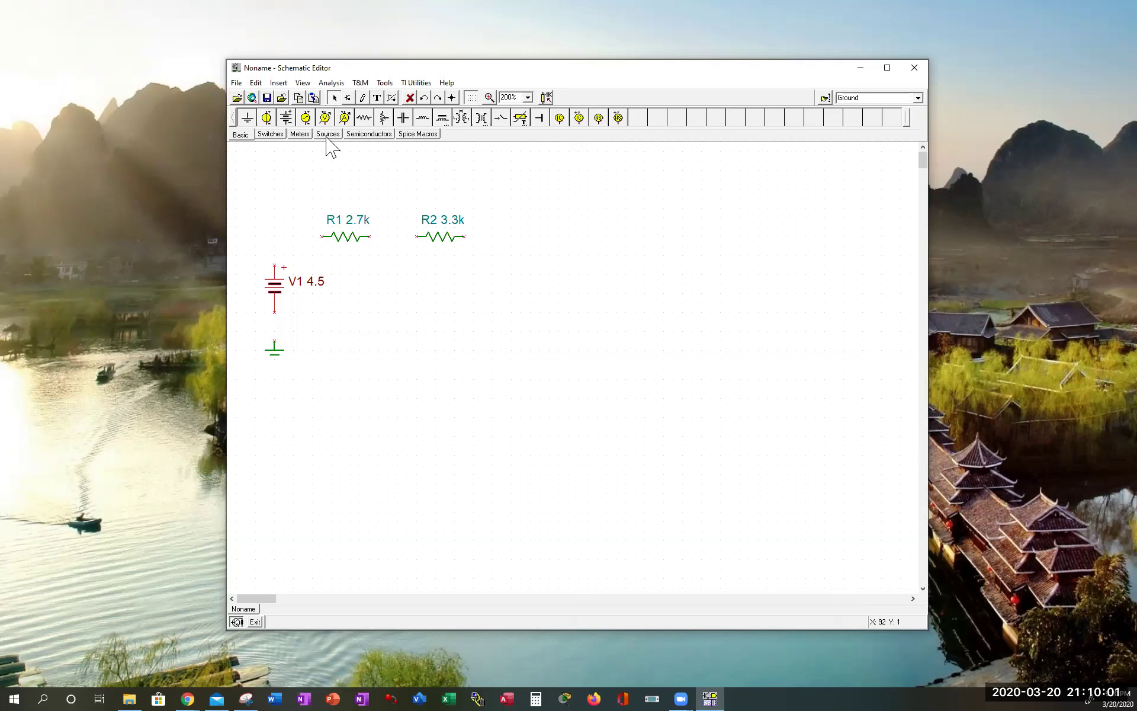
- Add a third resistor, rotate it clockwise to stand vertically and position it below and to the right of R2
{"action": "left_click", "coordinate": [364, 119]}
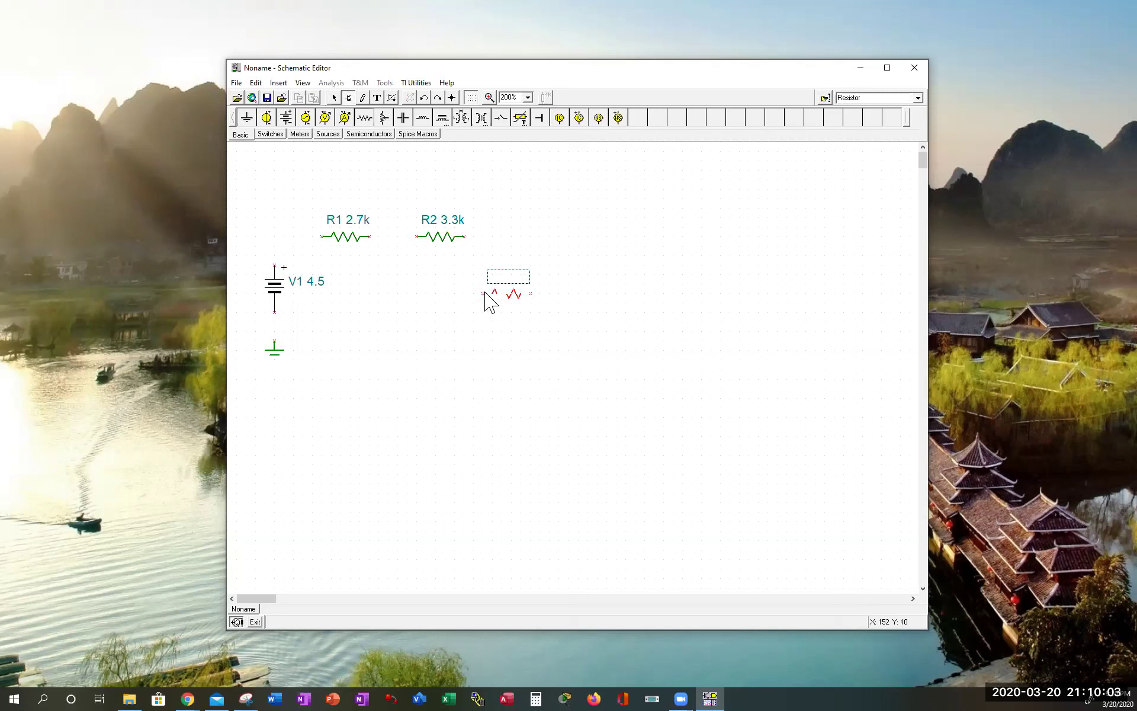
{"action": "left_click", "coordinate": [485, 292]}
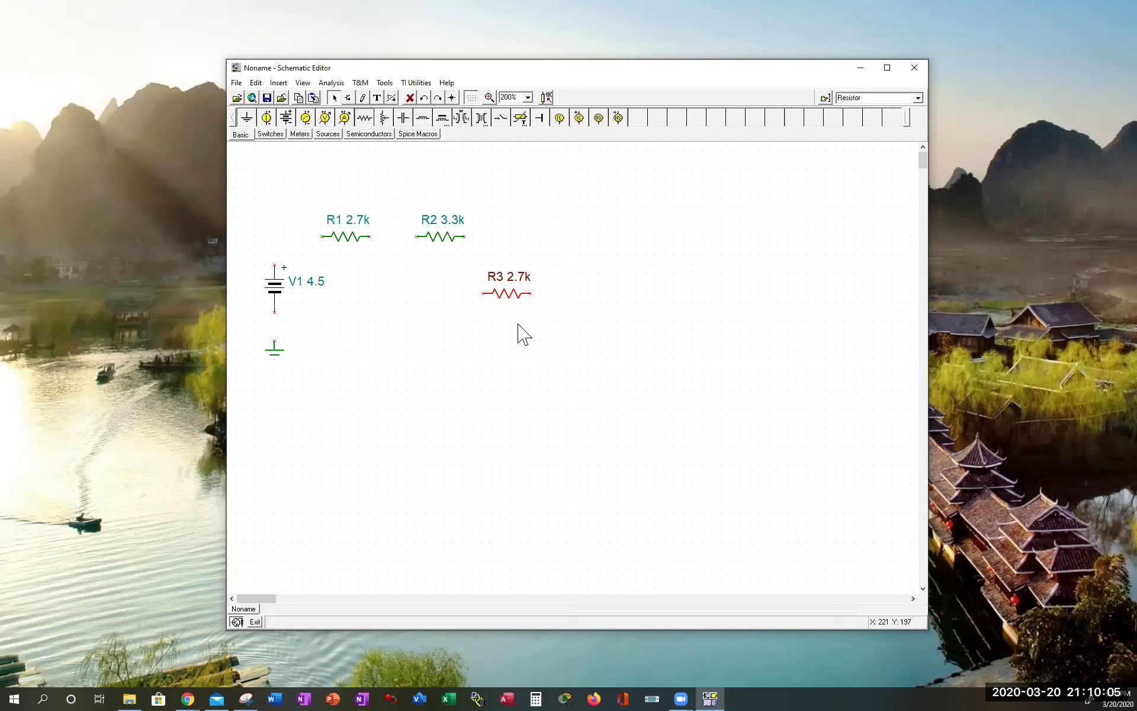
{"action": "left_click", "coordinate": [438, 98]}
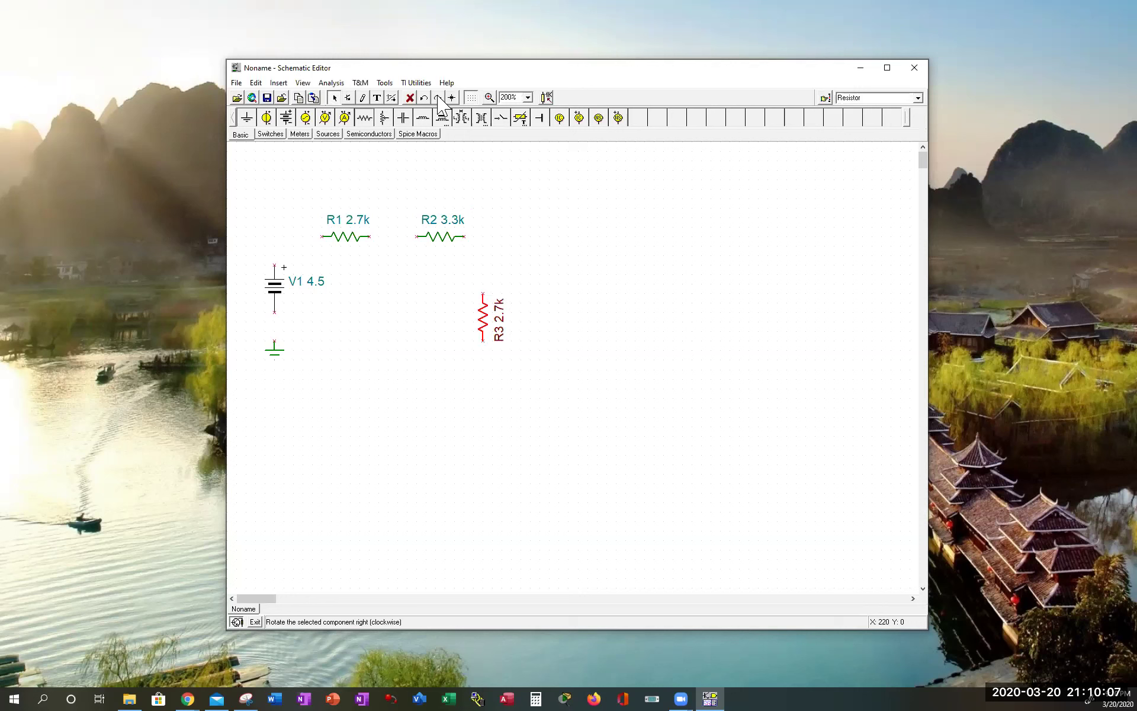
{"action": "left_click", "coordinate": [438, 98]}
{"action": "left_click", "coordinate": [438, 97]}
{"action": "left_click", "coordinate": [438, 98]}
{"action": "left_click", "coordinate": [438, 98]}
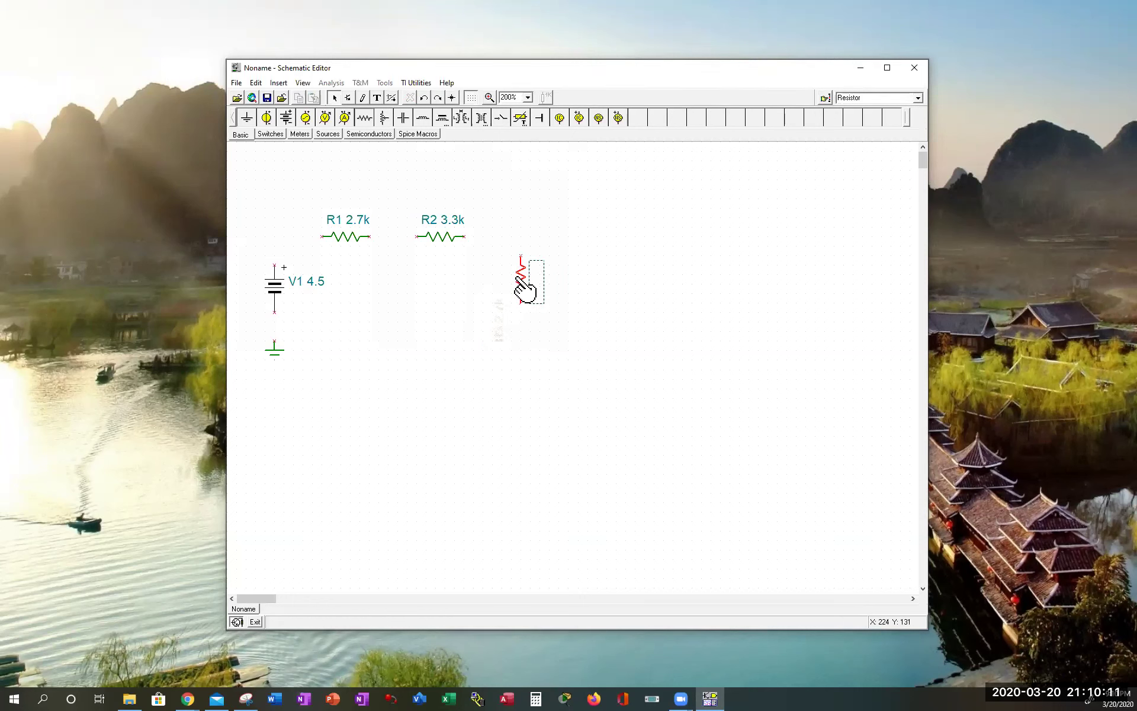
{"action": "left_click", "coordinate": [521, 293]}
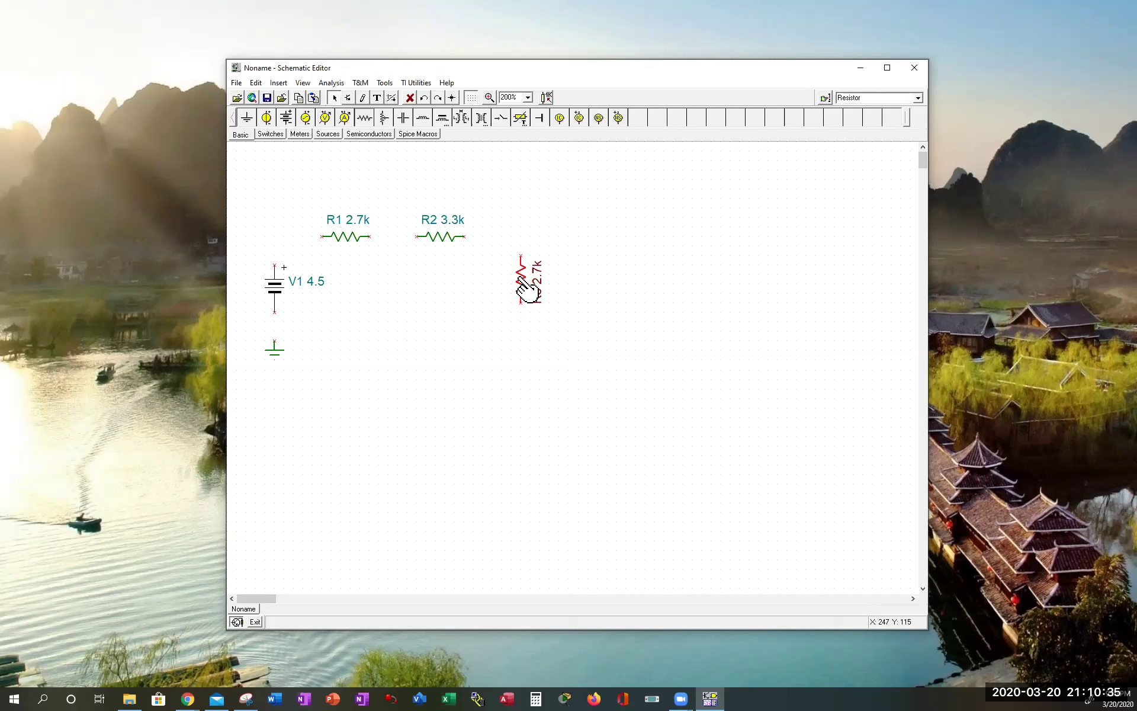
- Try rotating the third resistor counterclockwise and clockwise, and delete it from the schematic
{"action": "left_click", "coordinate": [426, 96]}
{"action": "left_click", "coordinate": [426, 96]}
{"action": "left_click", "coordinate": [426, 96]}
{"action": "left_click", "coordinate": [427, 96]}
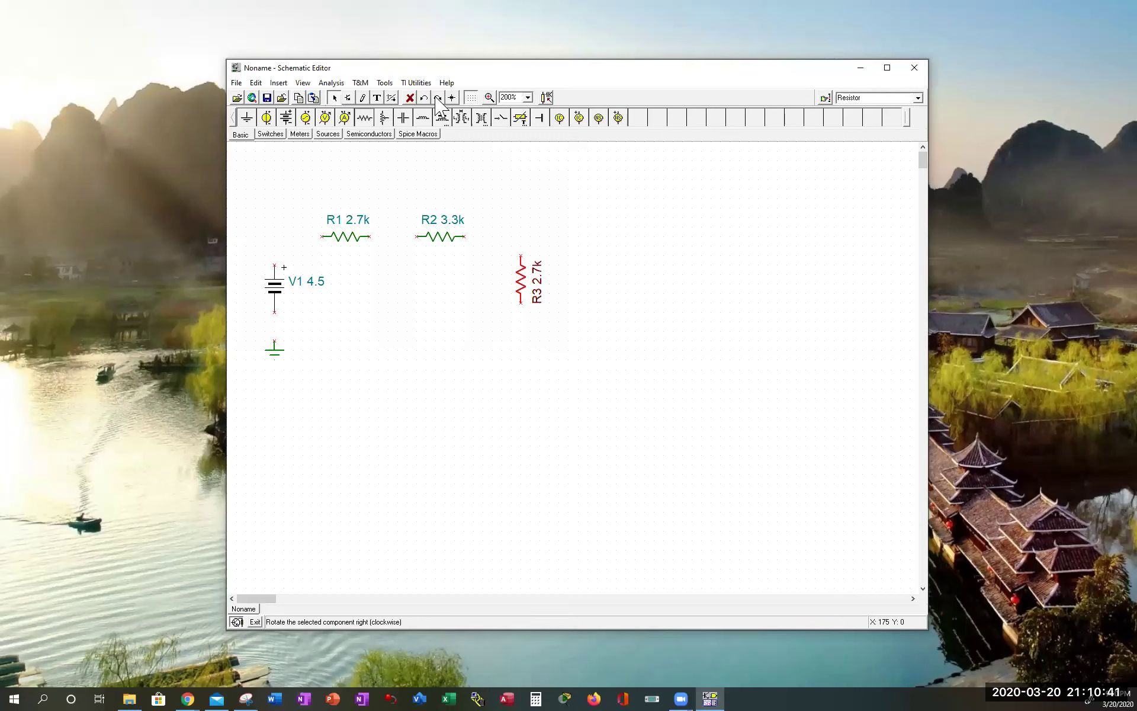
{"action": "left_click", "coordinate": [438, 97]}
{"action": "left_click", "coordinate": [438, 98]}
{"action": "left_click", "coordinate": [439, 98]}
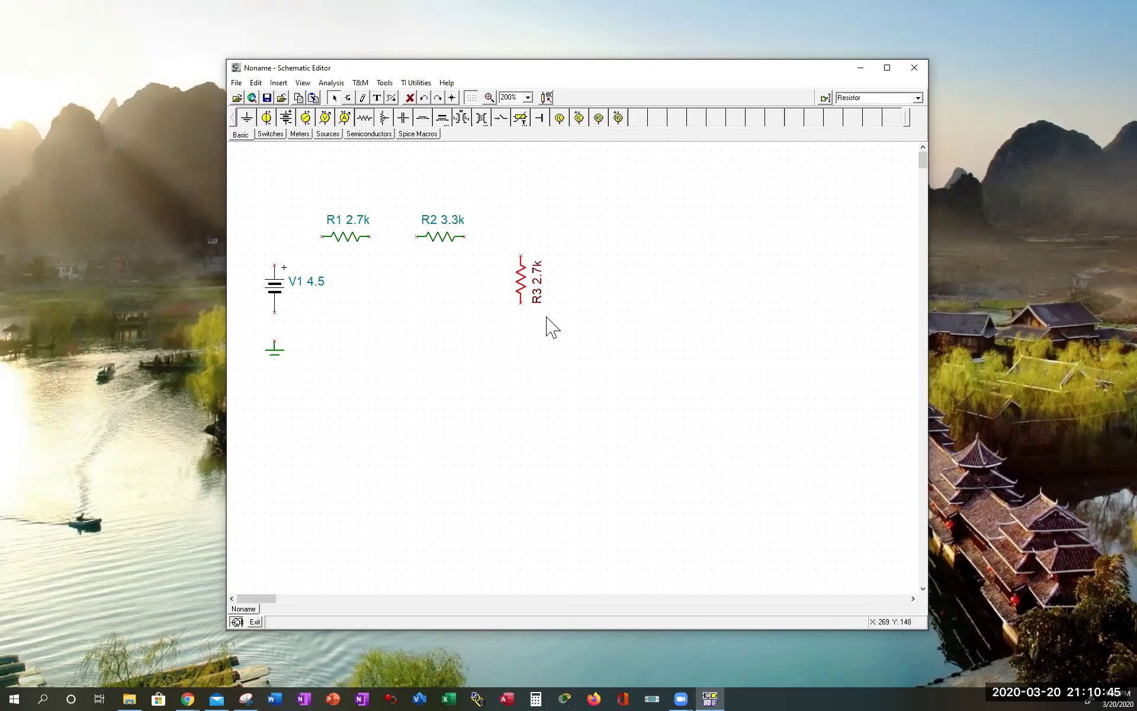
{"action": "key", "text": "Delete"}
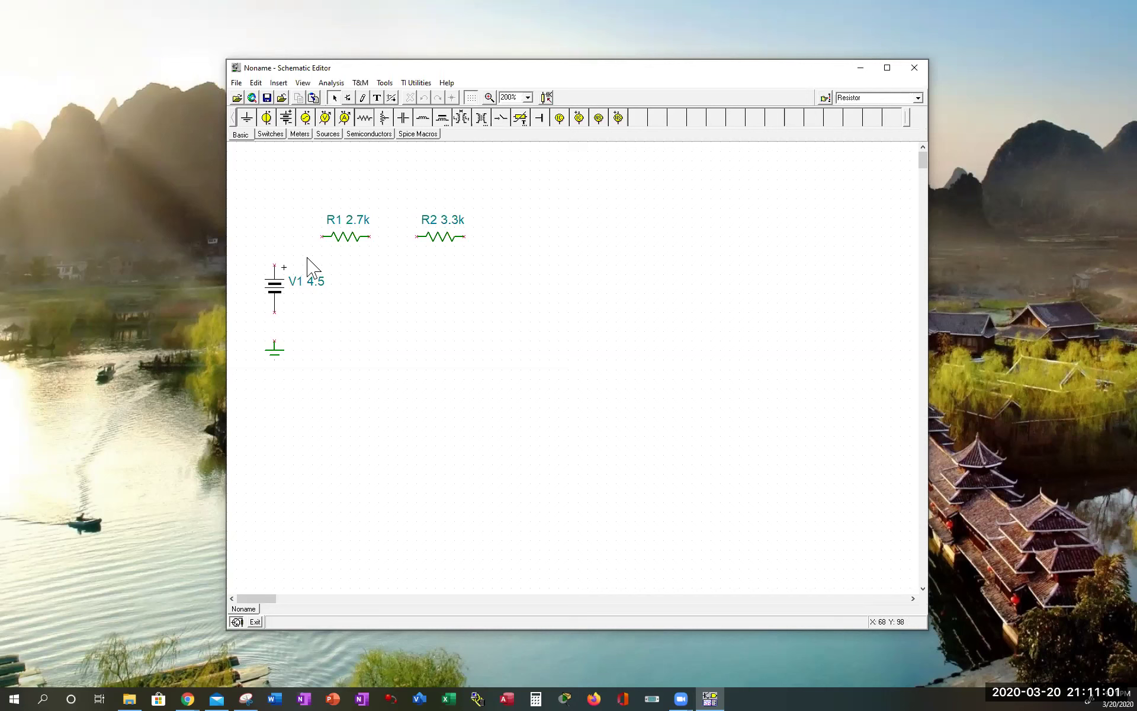
- Wire the battery, R1 and R2 into a closed series loop and connect the ground to the battery's negative terminal
{"action": "left_click_drag", "start_coordinate": [275, 265], "coordinate": [327, 249]}
{"action": "key", "text": "Escape"}
{"action": "left_click", "coordinate": [277, 249]}
{"action": "key", "text": "Delete"}
{"action": "mouse_move", "coordinate": [274, 265]}
{"action": "left_mouse_down"}
{"action": "mouse_move", "coordinate": [284, 240]}
{"action": "mouse_move", "coordinate": [322, 235]}
{"action": "mouse_move", "coordinate": [416, 236]}
{"action": "mouse_move", "coordinate": [513, 257]}
{"action": "mouse_move", "coordinate": [284, 317]}
{"action": "mouse_move", "coordinate": [287, 296]}
{"action": "mouse_move", "coordinate": [274, 312]}
{"action": "left_mouse_up"}
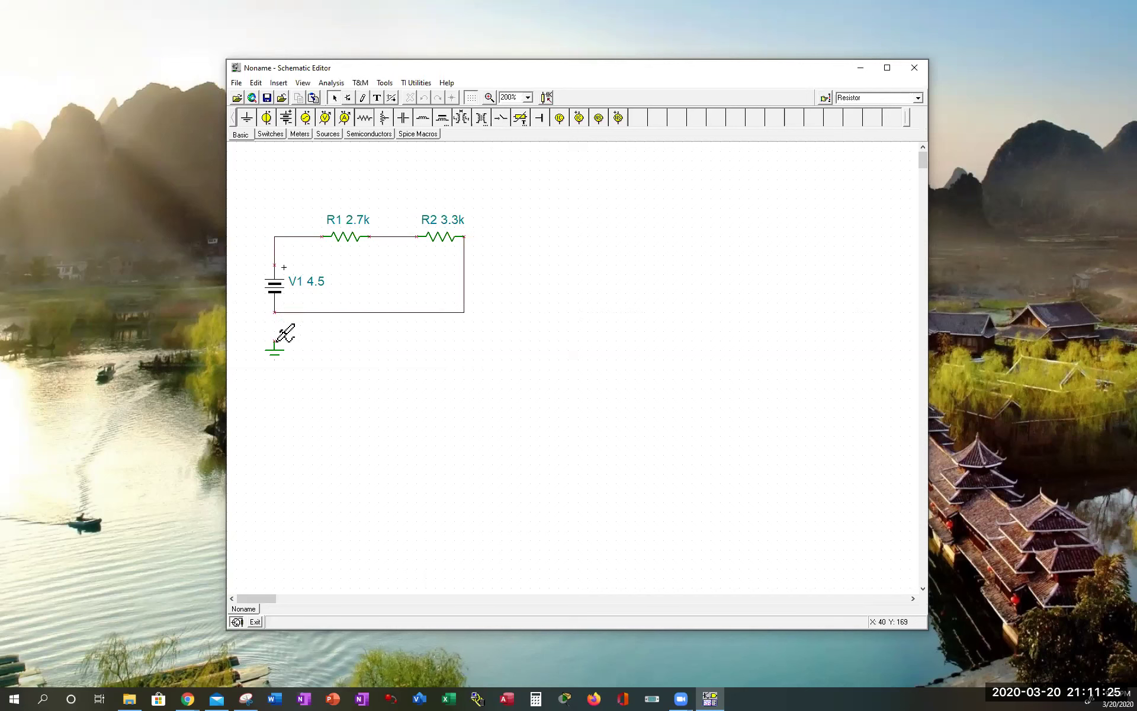
{"action": "left_click_drag", "start_coordinate": [274, 342], "coordinate": [274, 312]}
- Shift the loop's vertical return wire farther right of R2, and move R1 slightly above R2's level with its wires attached
{"action": "left_click", "coordinate": [465, 276]}
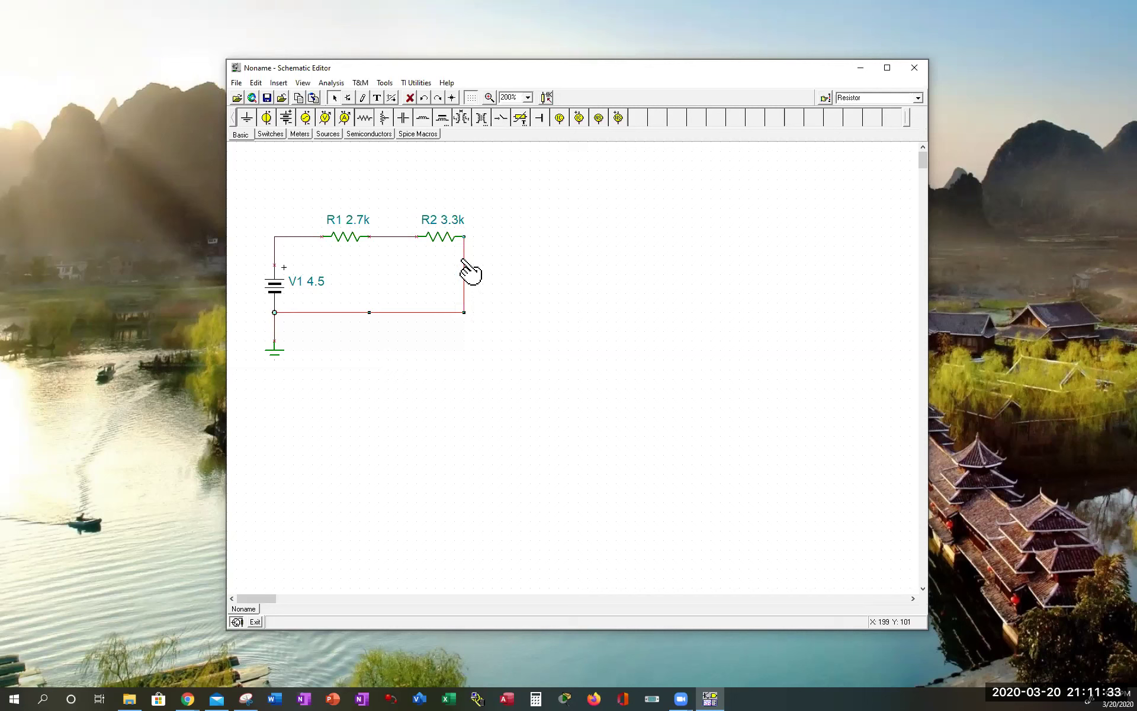
{"action": "left_click_drag", "start_coordinate": [465, 264], "coordinate": [497, 263]}
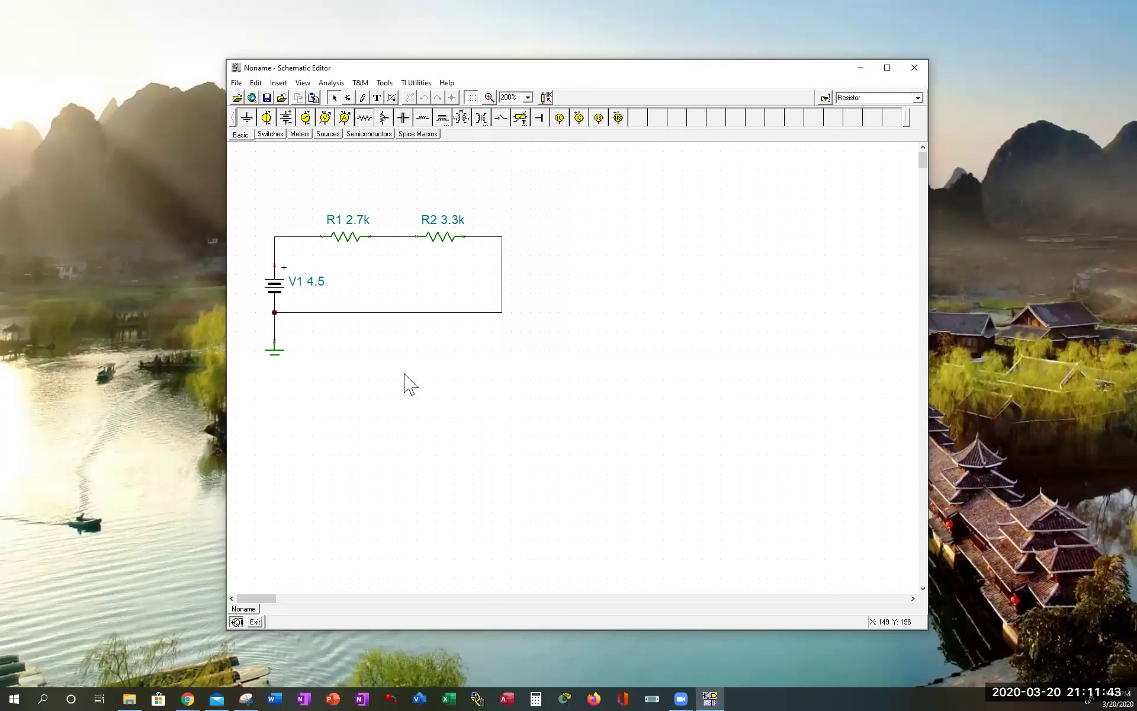
{"action": "left_click", "coordinate": [349, 242]}
{"action": "mouse_move", "coordinate": [349, 241]}
{"action": "left_mouse_down"}
{"action": "mouse_move", "coordinate": [351, 229]}
{"action": "mouse_move", "coordinate": [358, 238]}
{"action": "left_mouse_up"}
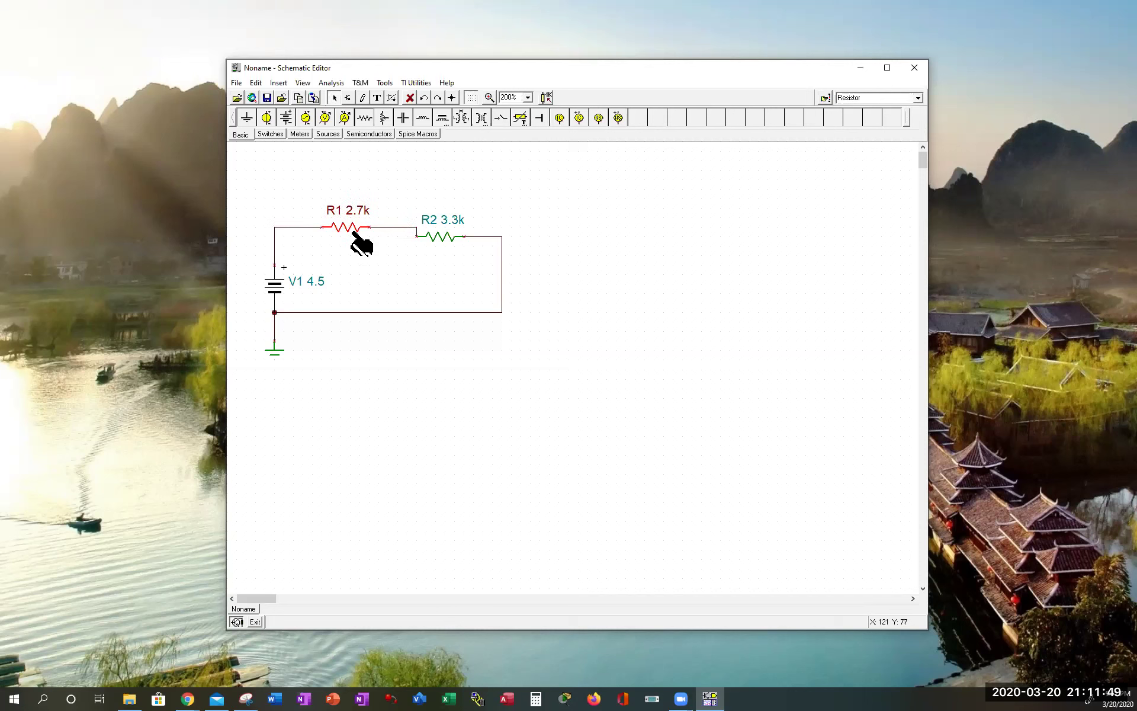
- Move R1 down level with R2 and shift the battery V1 up slightly with the wires attached
{"action": "left_click_drag", "start_coordinate": [352, 237], "coordinate": [353, 239]}
{"action": "left_click", "coordinate": [446, 238]}
{"action": "mouse_move", "coordinate": [446, 238]}
{"action": "left_mouse_down"}
{"action": "mouse_move", "coordinate": [445, 229]}
{"action": "mouse_move", "coordinate": [445, 249]}
{"action": "left_mouse_up"}
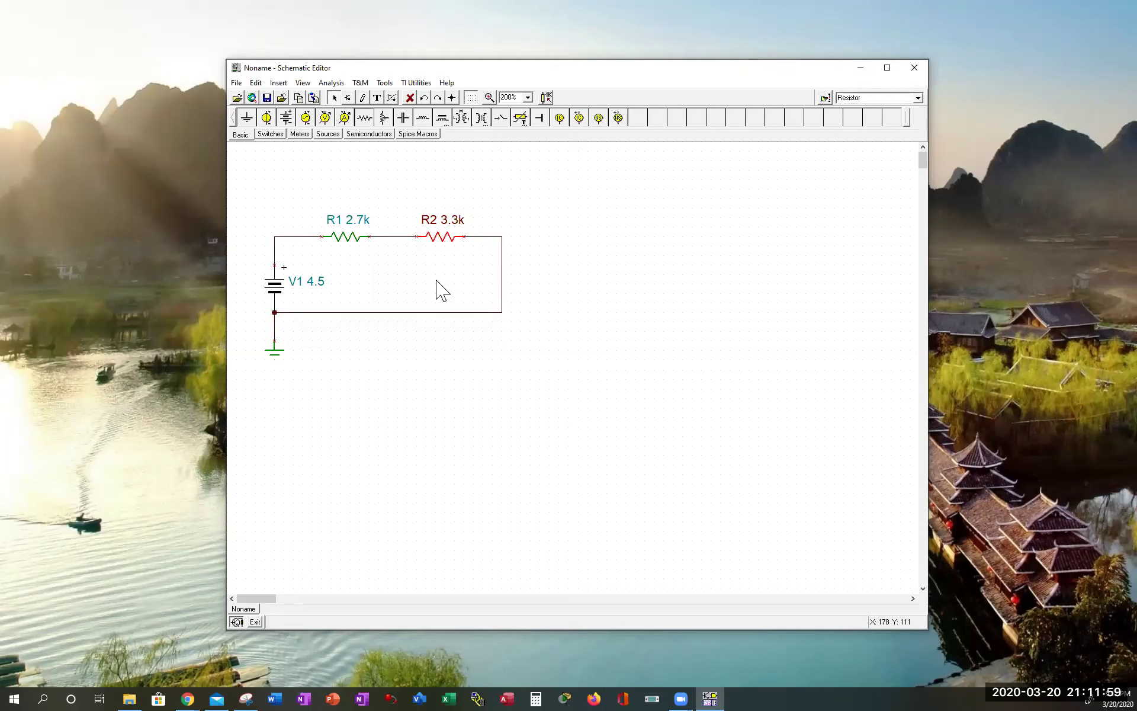
{"action": "left_click", "coordinate": [283, 290]}
{"action": "left_click_drag", "start_coordinate": [283, 290], "coordinate": [271, 268]}
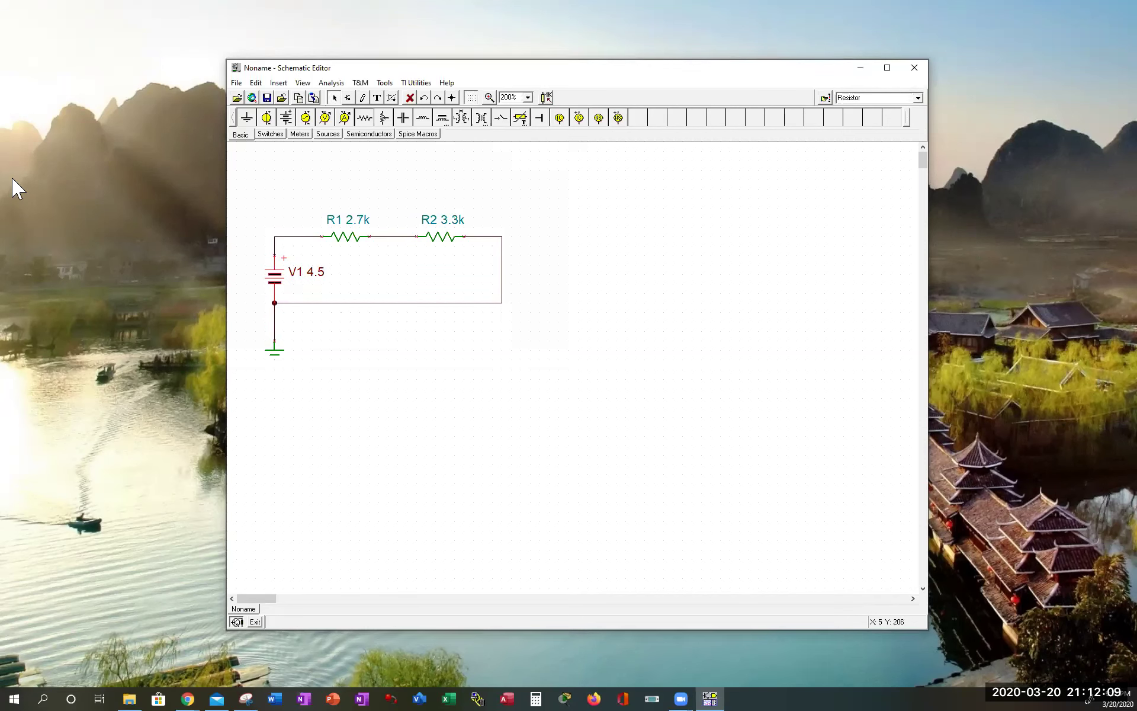
{"action": "left_click", "coordinate": [392, 379]}
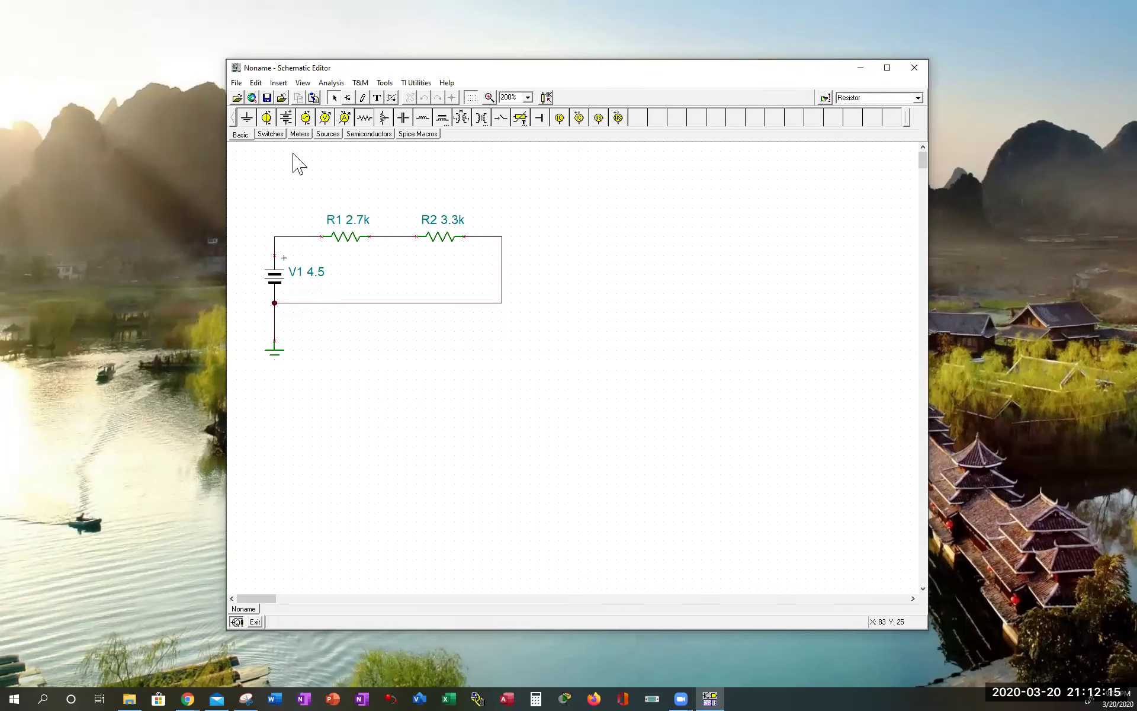
- Add a voltmeter above R1, turn it horizontal with its positive side toward the battery, and wire it across R1
{"action": "left_click", "coordinate": [300, 134]}
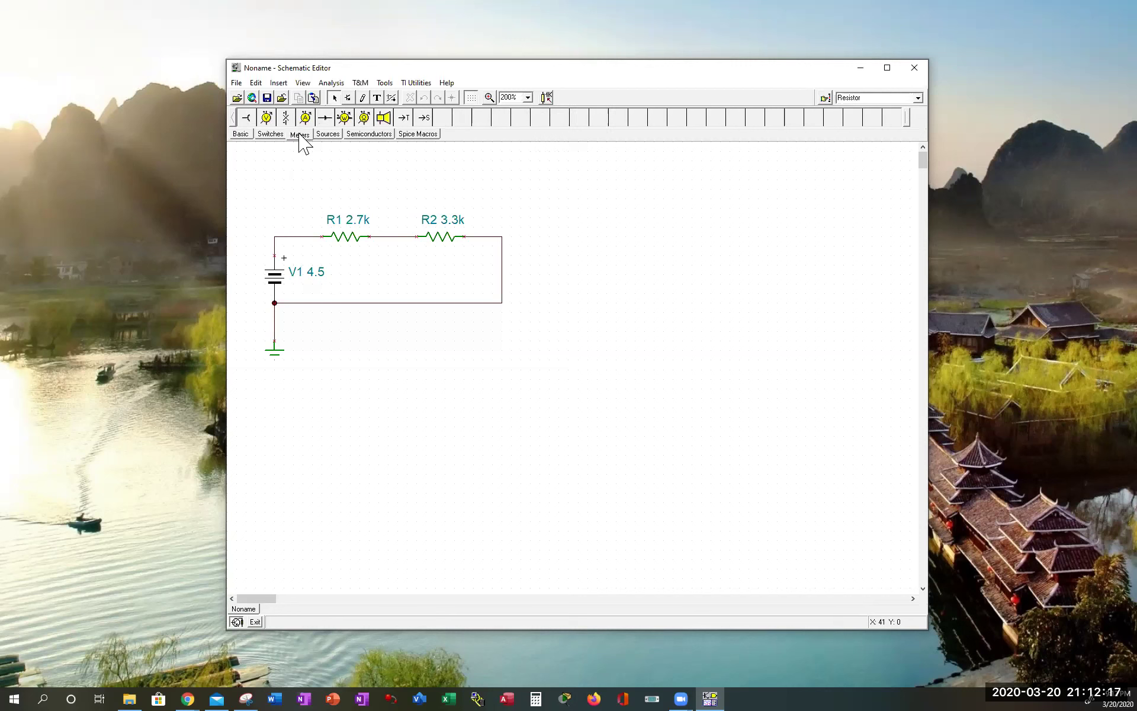
{"action": "left_click", "coordinate": [267, 116]}
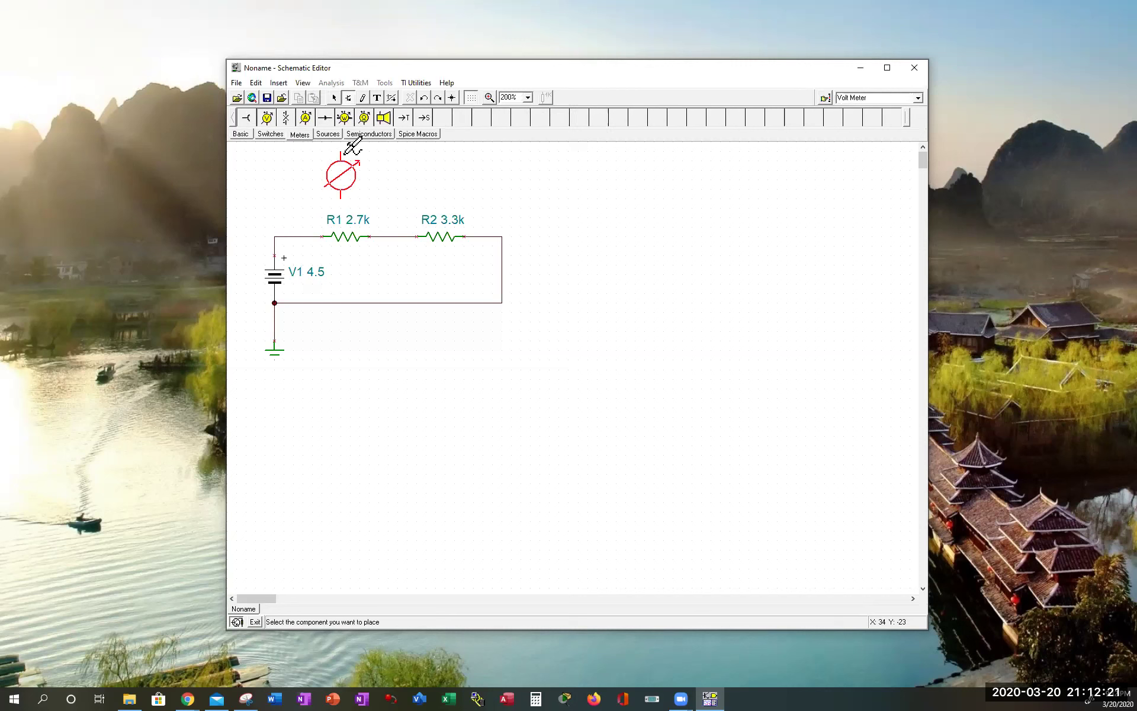
{"action": "left_click", "coordinate": [354, 173]}
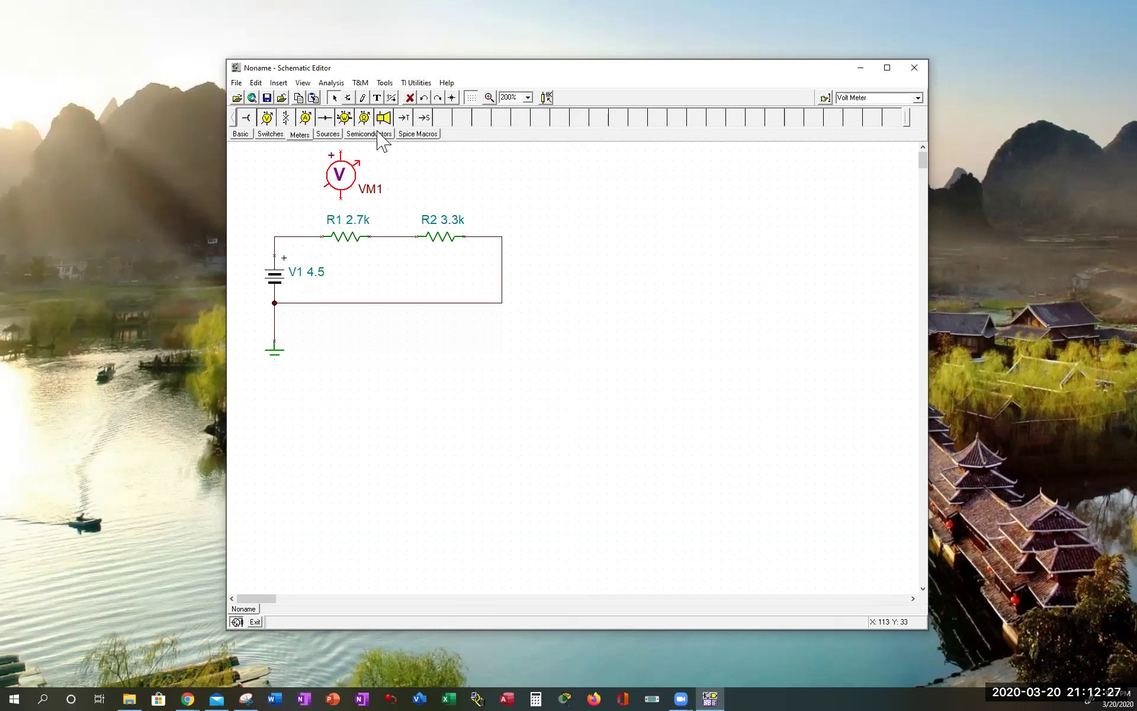
{"action": "mouse_move", "coordinate": [349, 177]}
{"action": "left_mouse_down"}
{"action": "mouse_move", "coordinate": [370, 161]}
{"action": "mouse_move", "coordinate": [353, 200]}
{"action": "mouse_move", "coordinate": [346, 193]}
{"action": "left_mouse_up"}
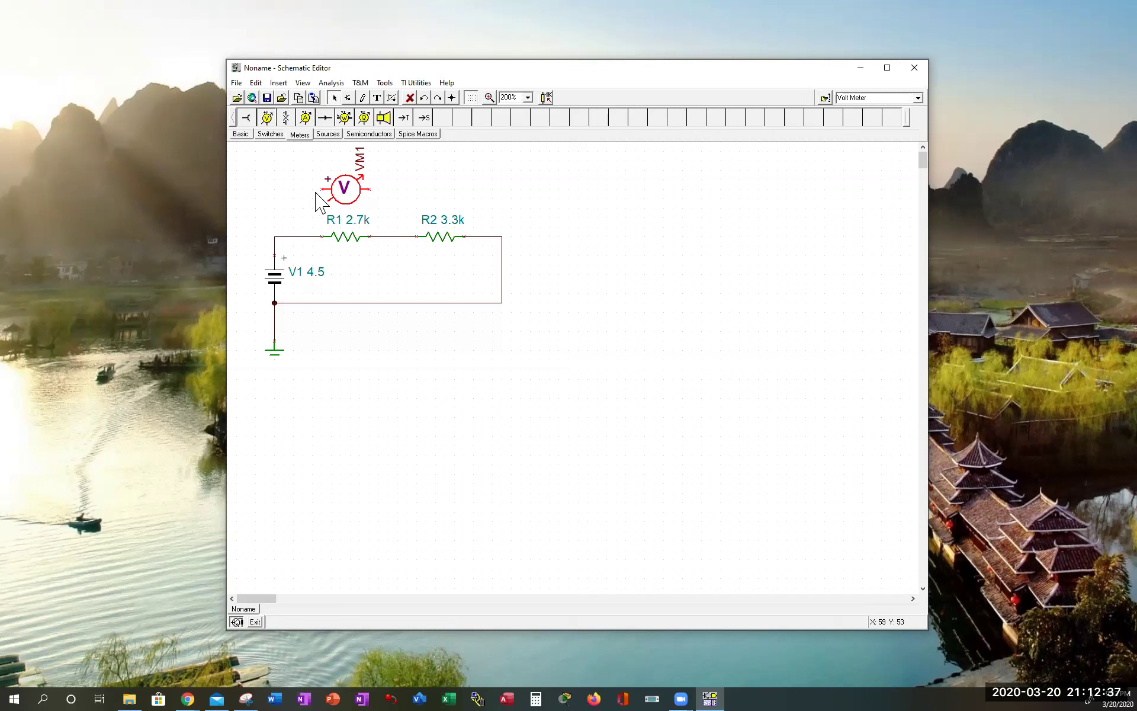
{"action": "mouse_move", "coordinate": [325, 187]}
{"action": "left_mouse_down"}
{"action": "mouse_move", "coordinate": [303, 214]}
{"action": "mouse_move", "coordinate": [303, 236]}
{"action": "left_mouse_up"}
{"action": "left_click_drag", "start_coordinate": [371, 188], "coordinate": [379, 236]}
- Add a second voltmeter above R2, turn it horizontal with its positive side toward R1, and wire it across R2
{"action": "left_click", "coordinate": [268, 118]}
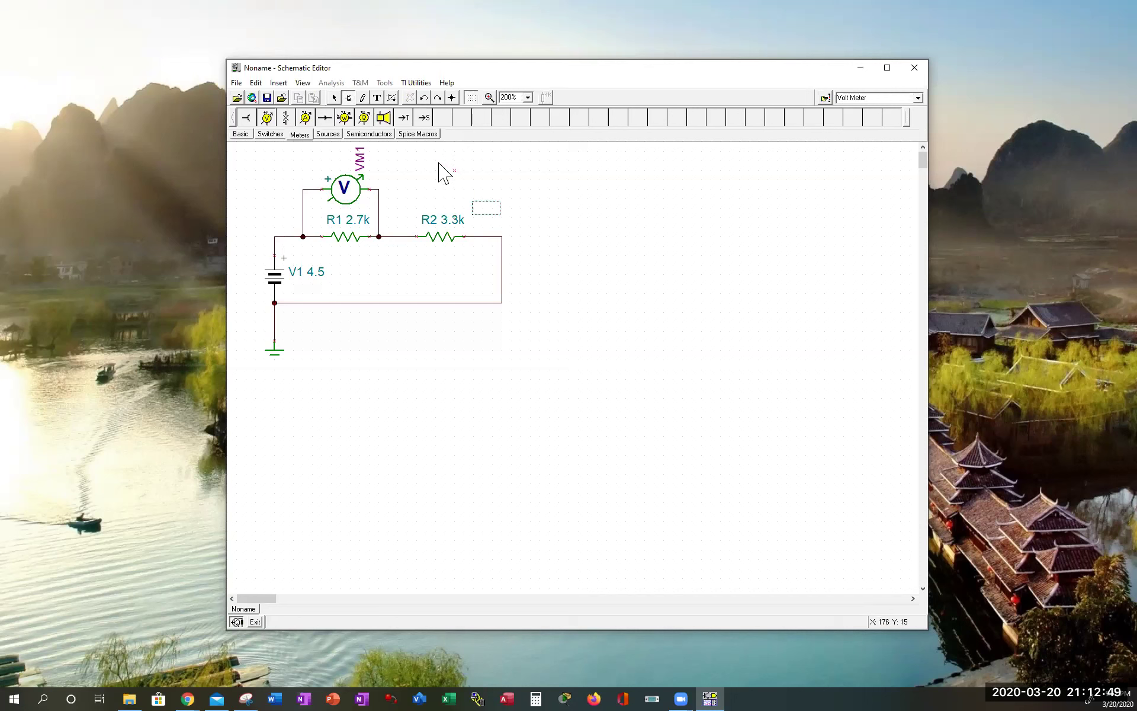
{"action": "left_click", "coordinate": [436, 172]}
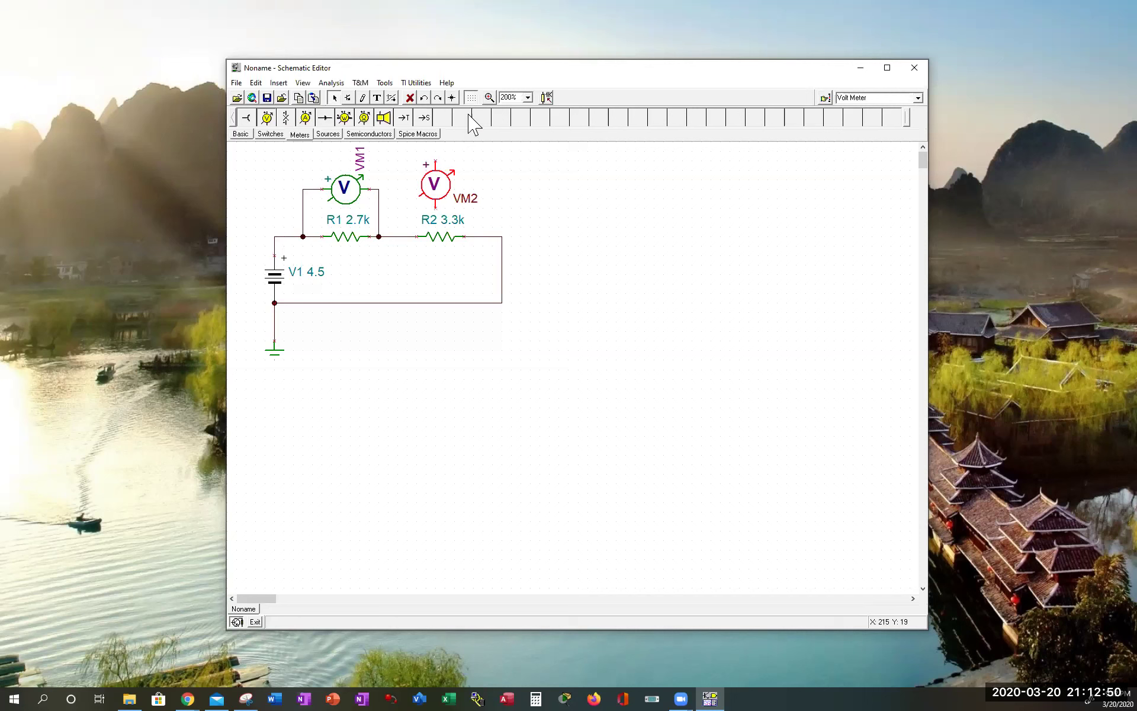
{"action": "left_click", "coordinate": [424, 97]}
{"action": "left_click", "coordinate": [444, 189]}
{"action": "left_click_drag", "start_coordinate": [417, 188], "coordinate": [407, 237]}
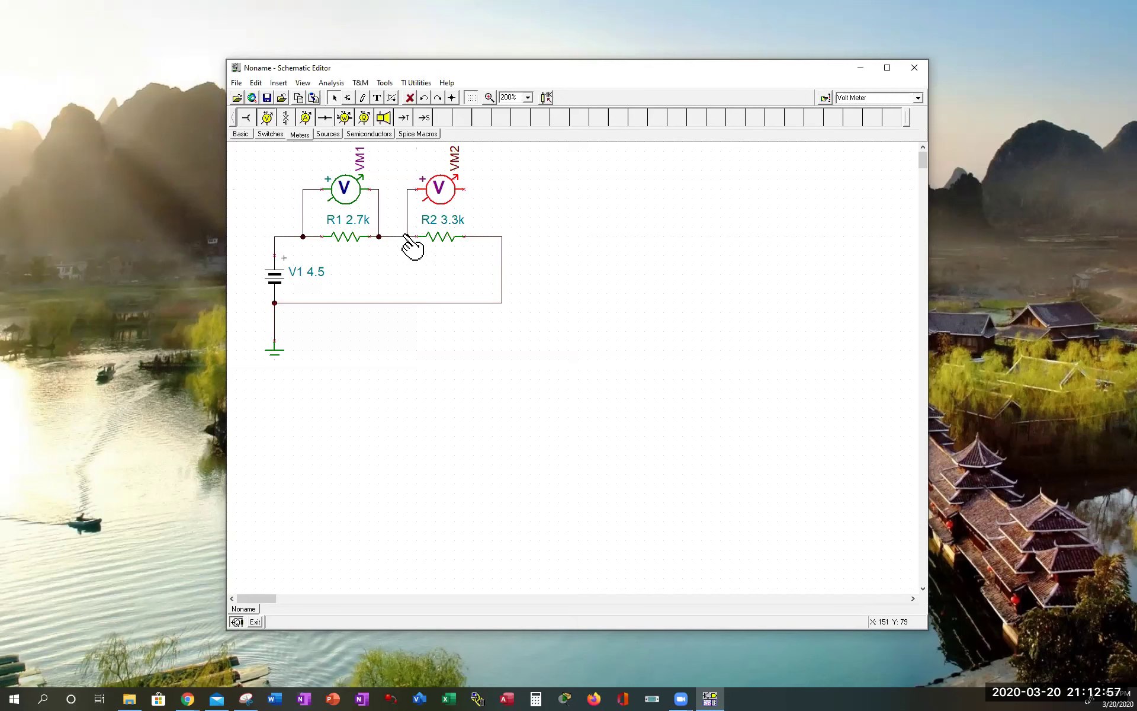
{"action": "left_click_drag", "start_coordinate": [465, 188], "coordinate": [483, 237]}
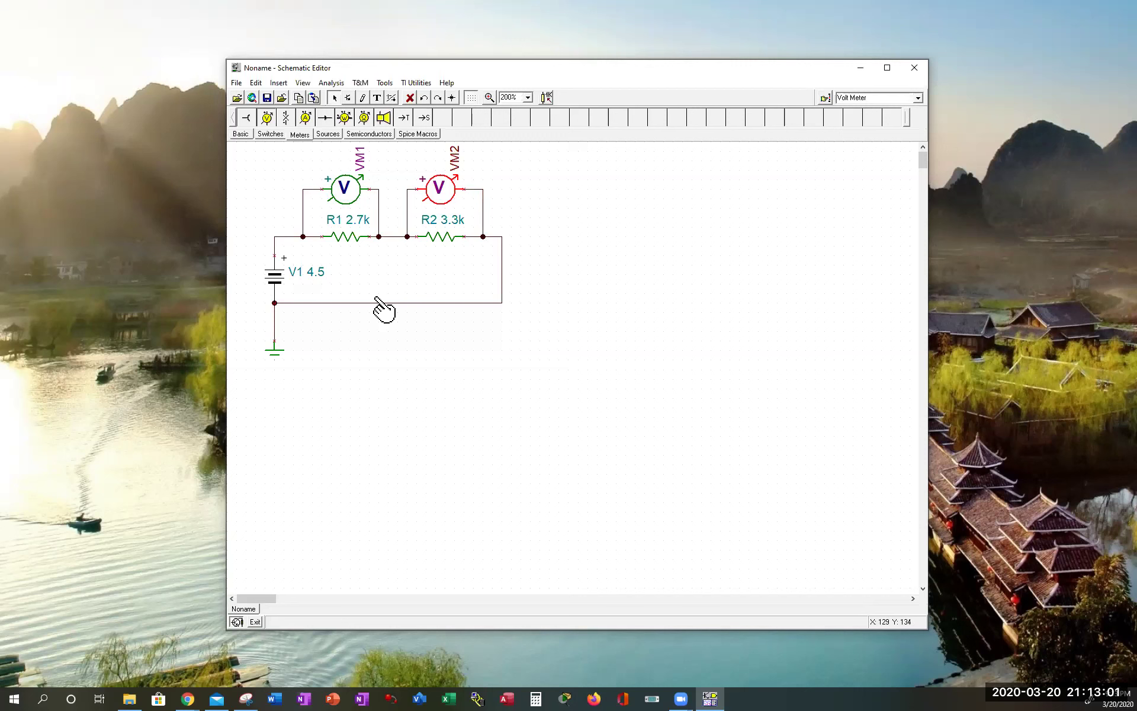
- Replace the loop's return wire with a horizontal ammeter, wired from the battery's negative terminal to R2 with its positive side toward R2
{"action": "left_click", "coordinate": [396, 308]}
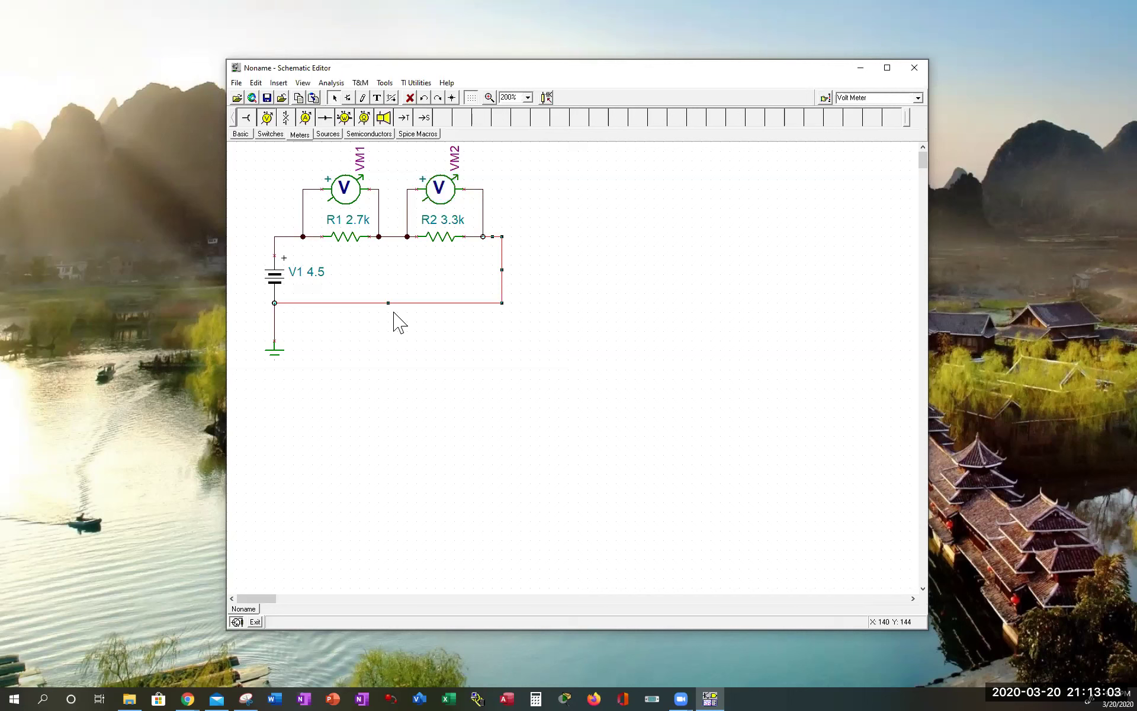
{"action": "key", "text": "Delete"}
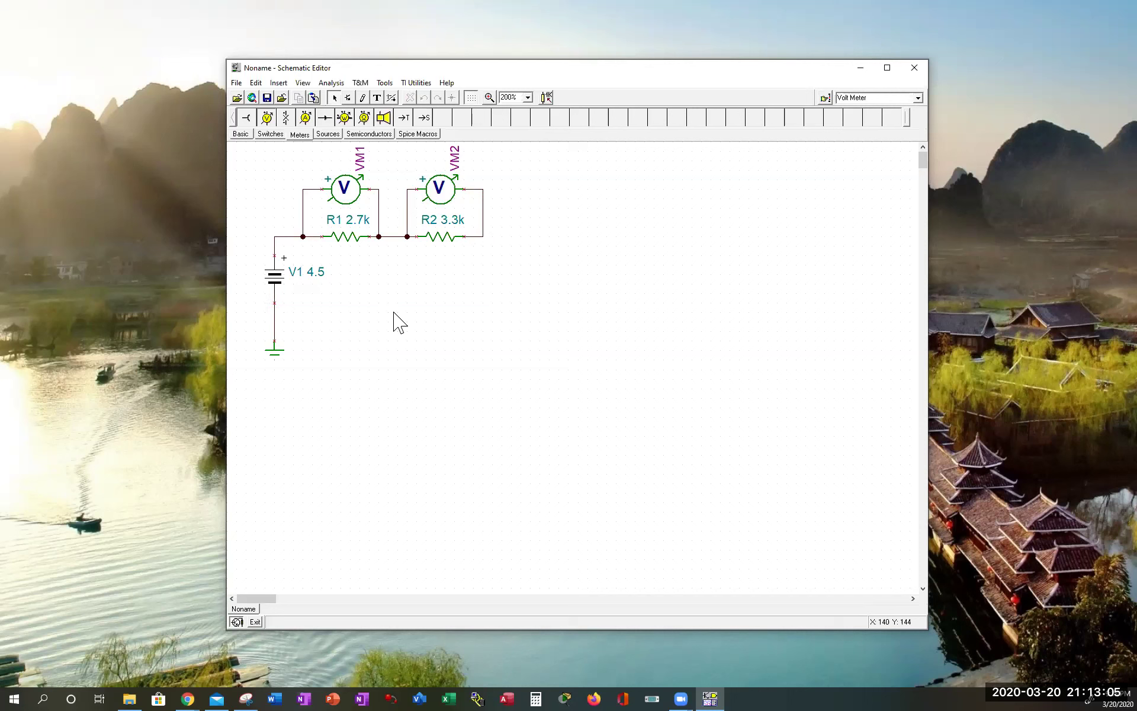
{"action": "left_click", "coordinate": [305, 118]}
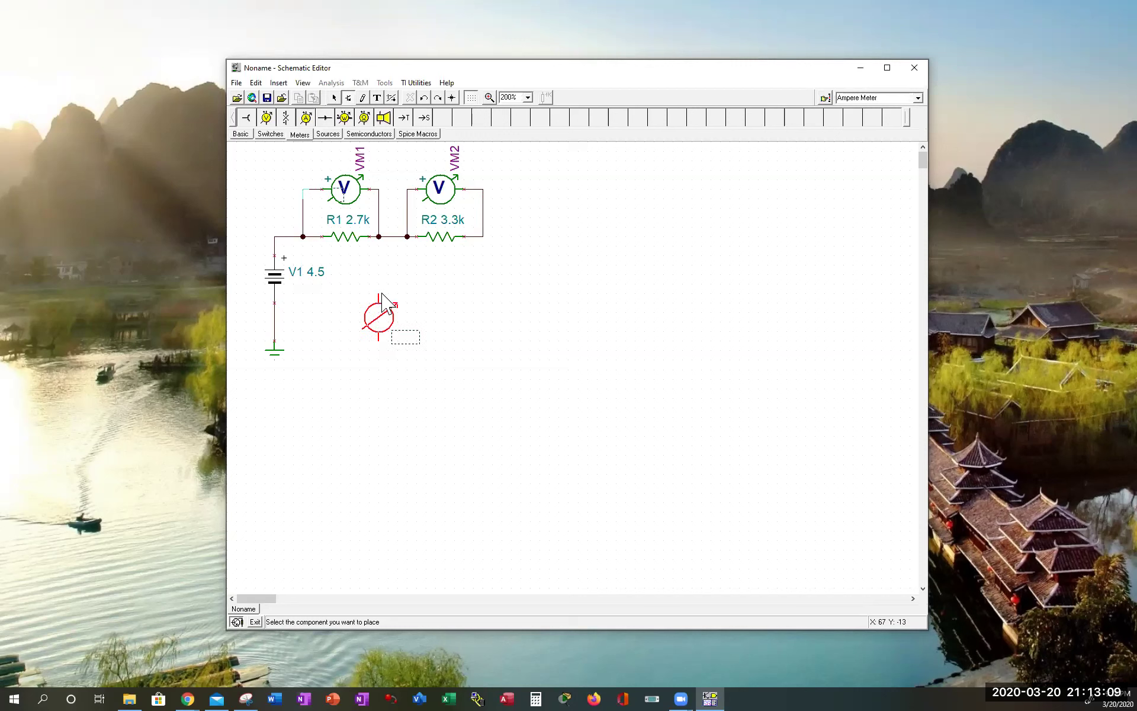
{"action": "left_click", "coordinate": [379, 293]}
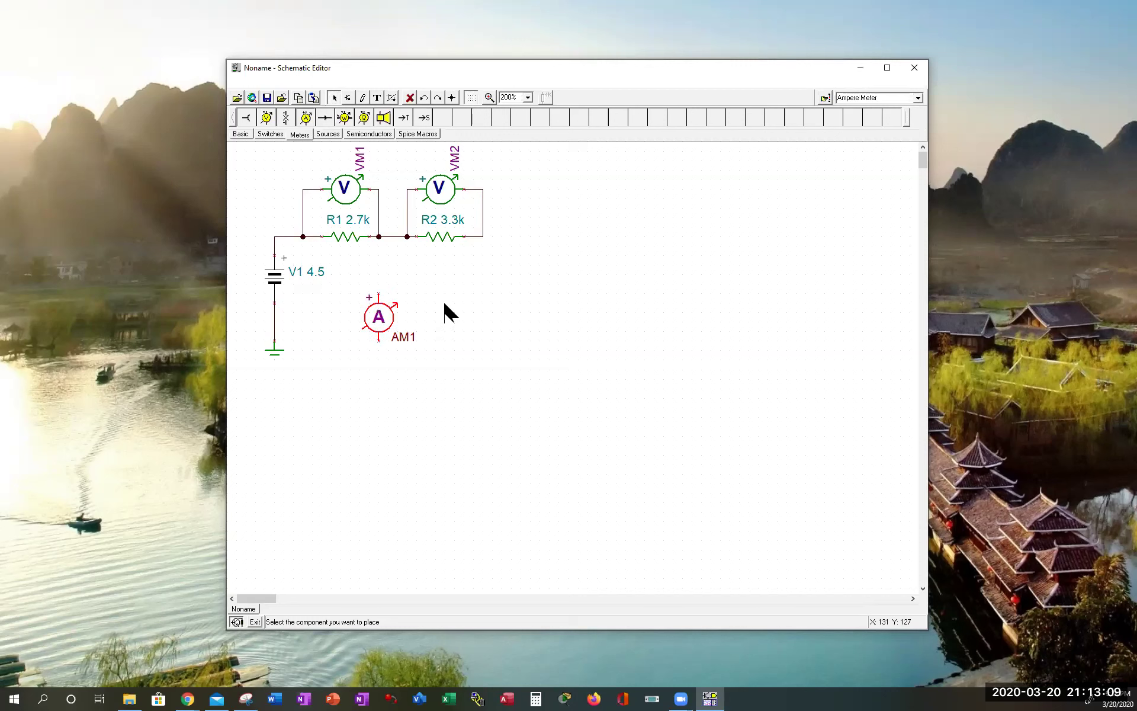
{"action": "left_click", "coordinate": [439, 97]}
{"action": "left_click_drag", "start_coordinate": [362, 299], "coordinate": [273, 310]}
{"action": "left_click_drag", "start_coordinate": [409, 312], "coordinate": [483, 236]}
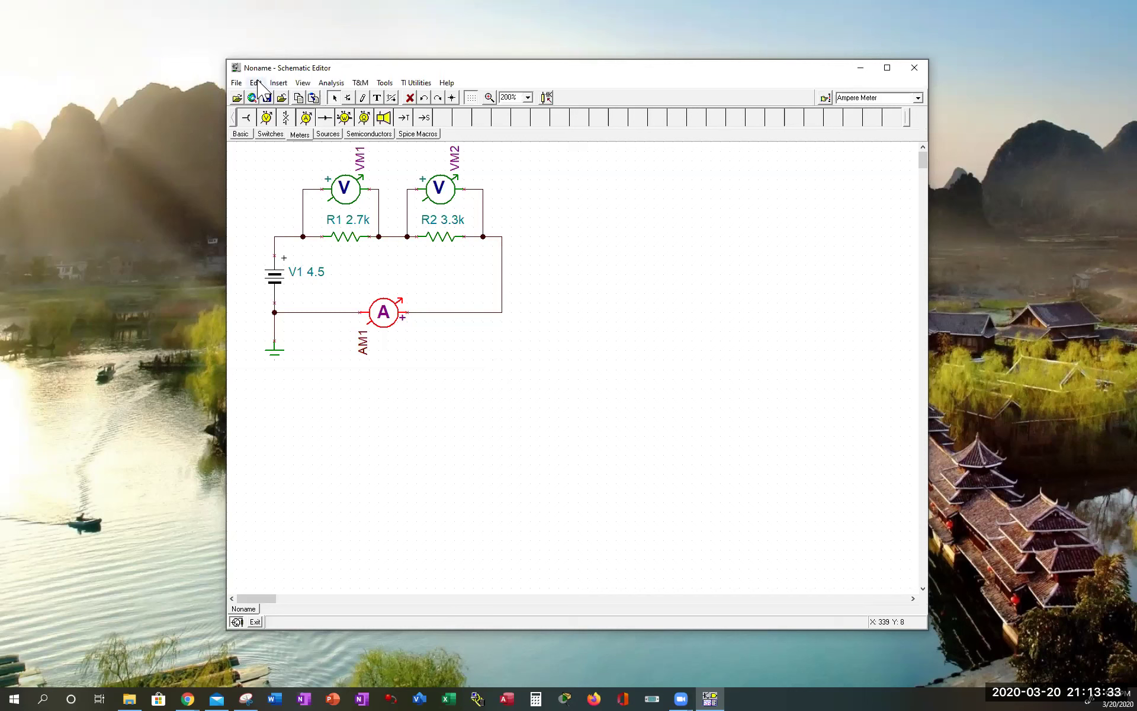
- Place a text label below the circuit with "Series 2R by", the author's name and 3-20-20, in Arial Rounded MT Bold, size 16
{"action": "left_click", "coordinate": [278, 83]}
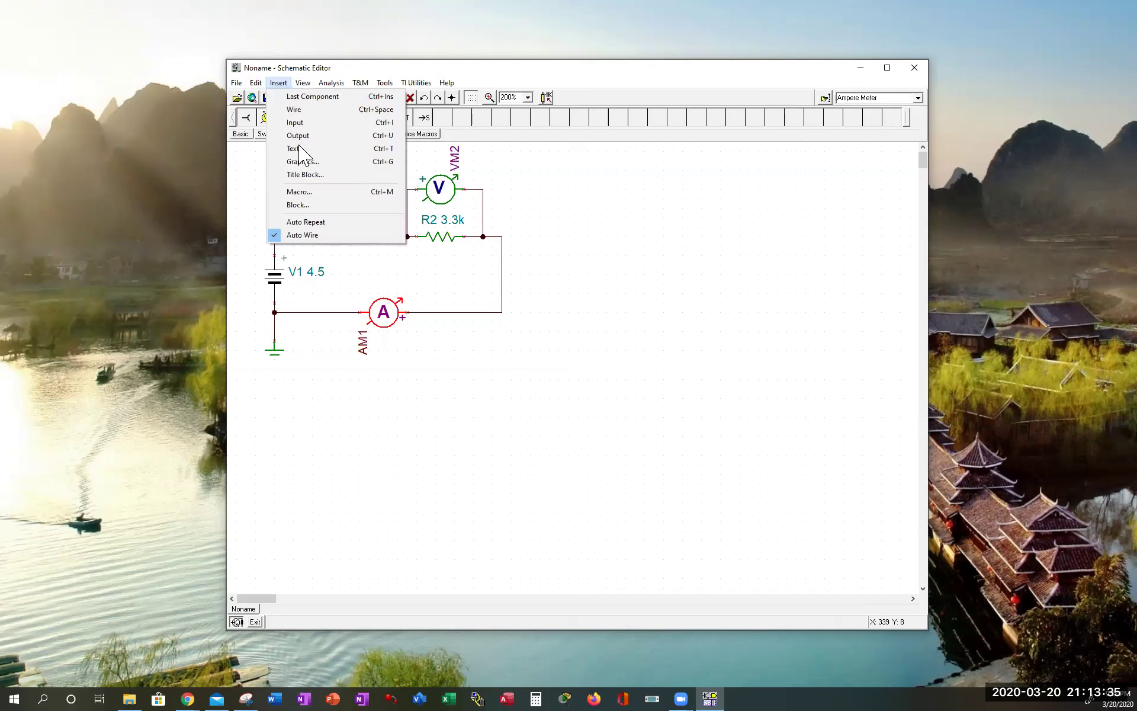
{"action": "left_click", "coordinate": [293, 149]}
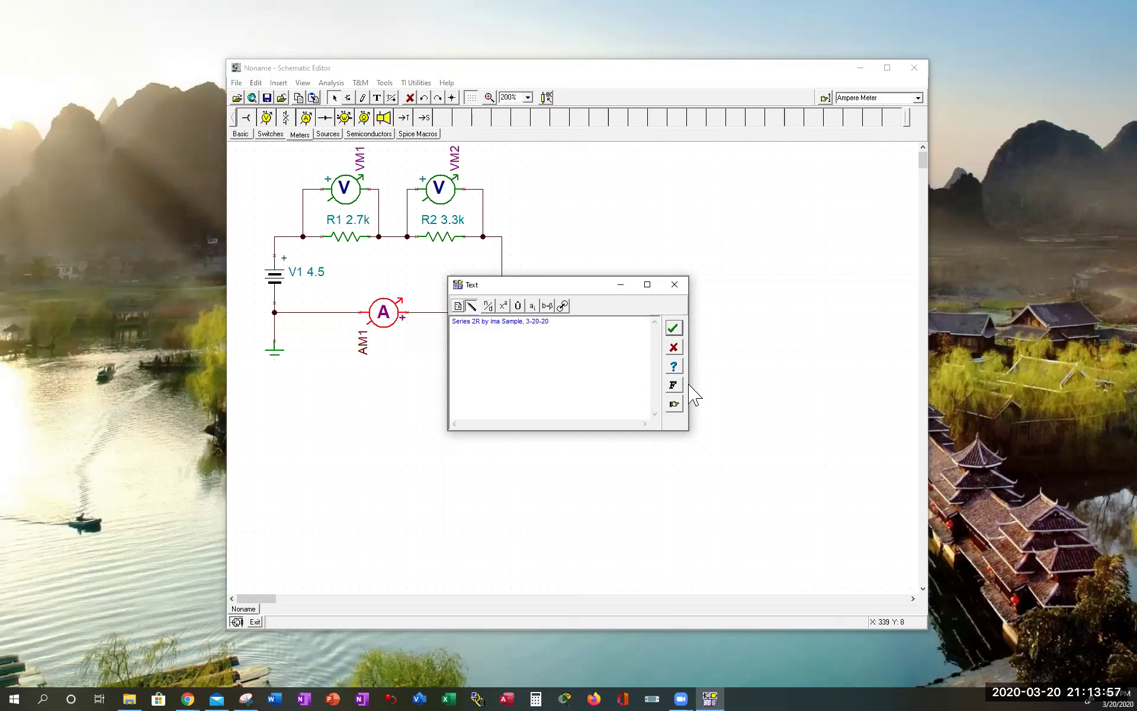
{"action": "left_click", "coordinate": [673, 385]}
{"action": "left_click_drag", "start_coordinate": [609, 180], "coordinate": [600, 186]}
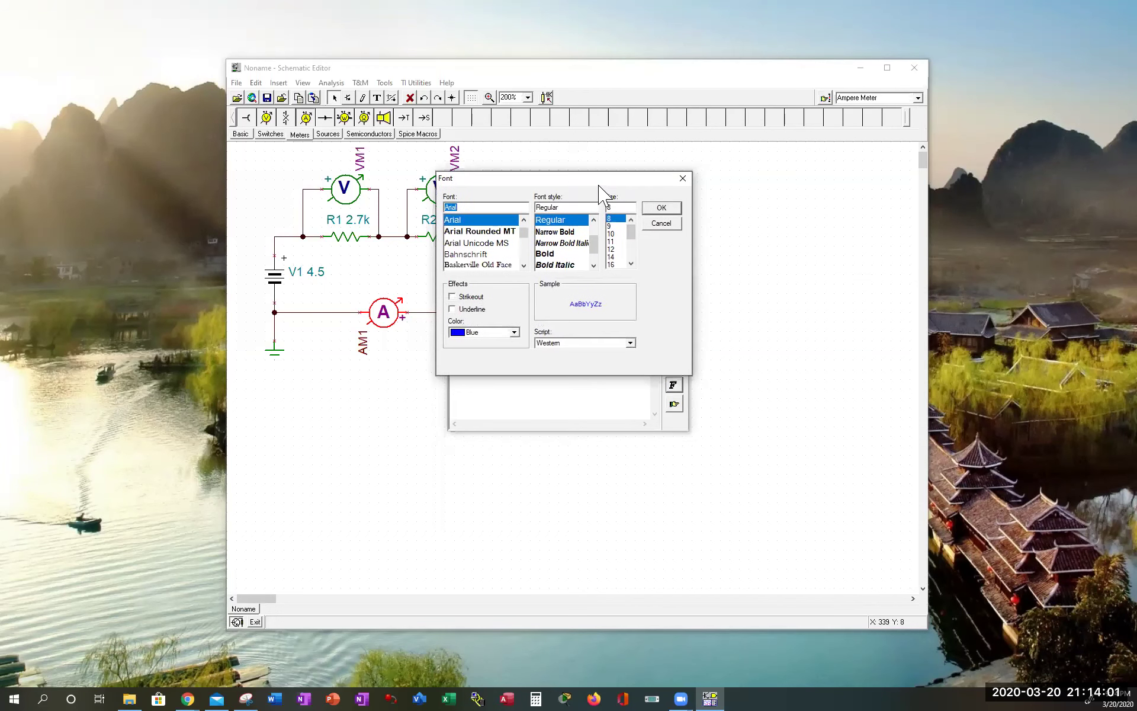
{"action": "left_click", "coordinate": [386, 415]}
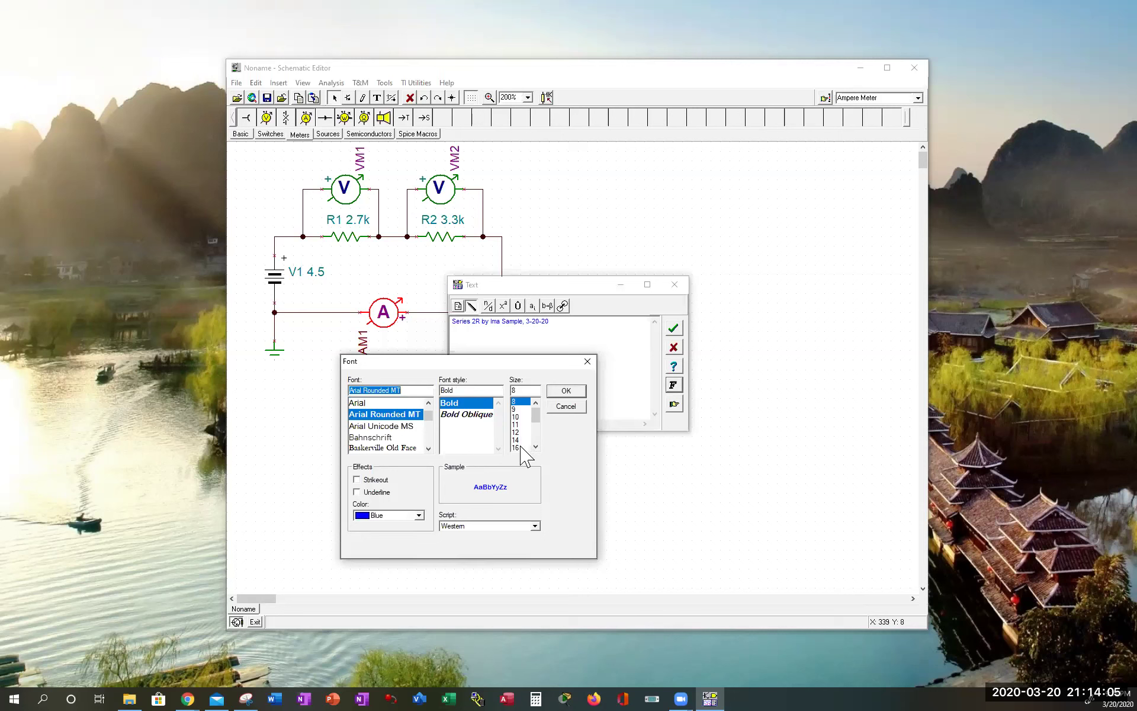
{"action": "left_click", "coordinate": [517, 448]}
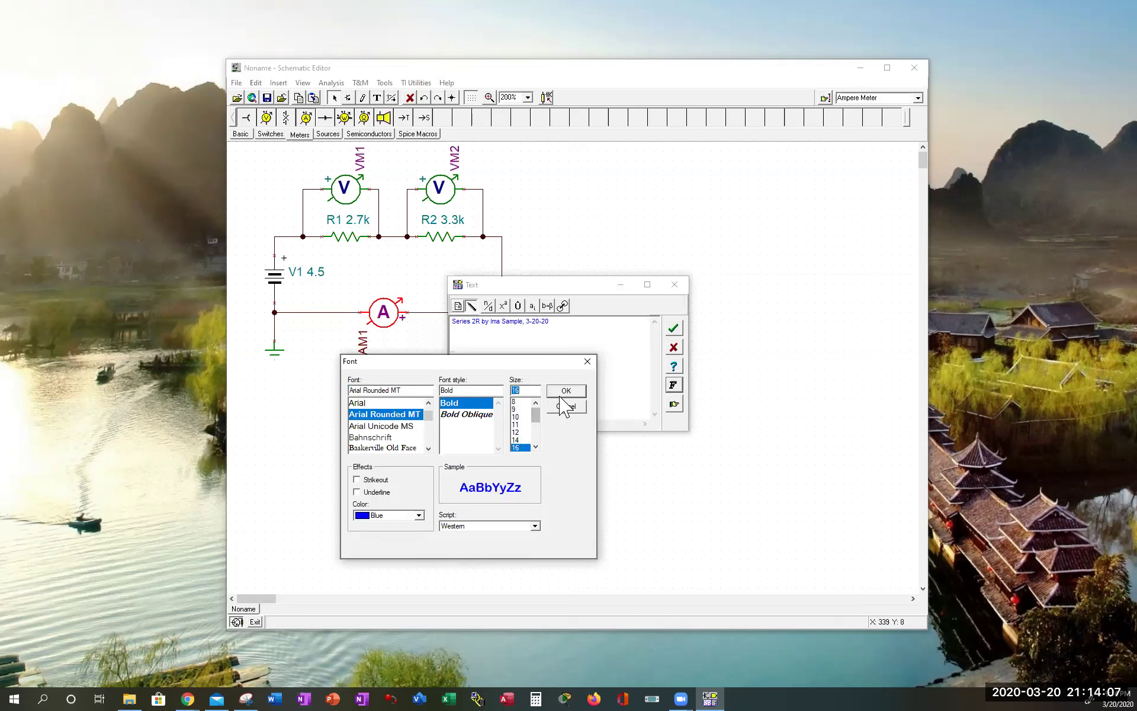
{"action": "key", "text": "Return"}
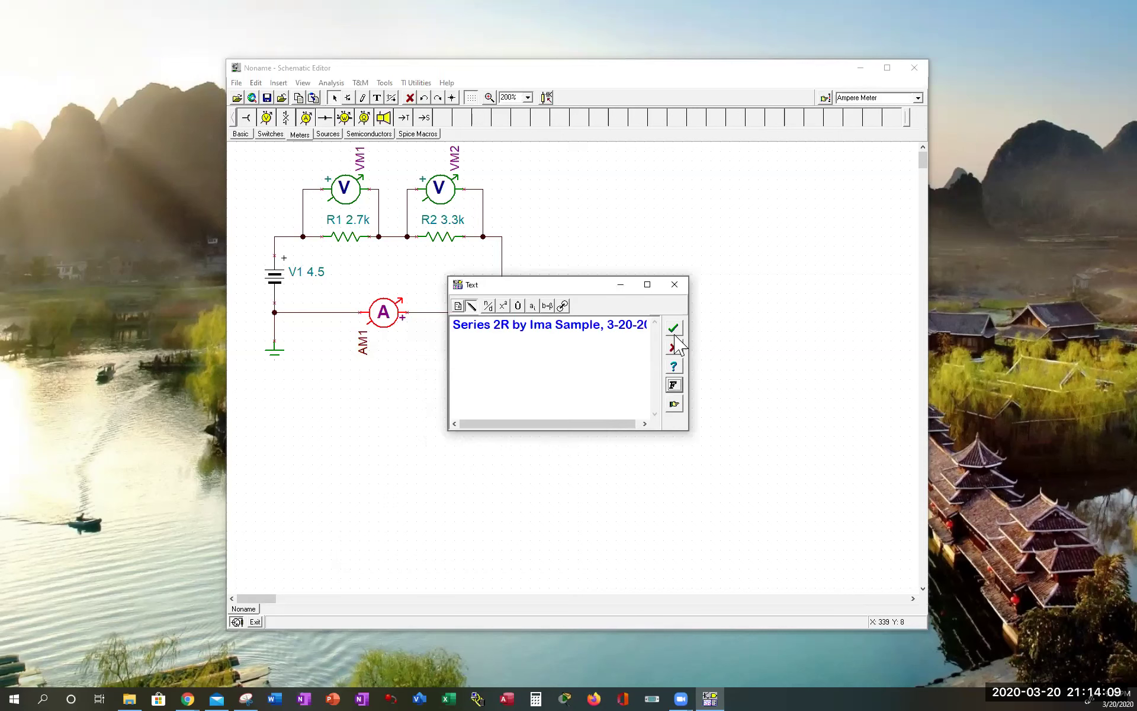
{"action": "left_click", "coordinate": [673, 329]}
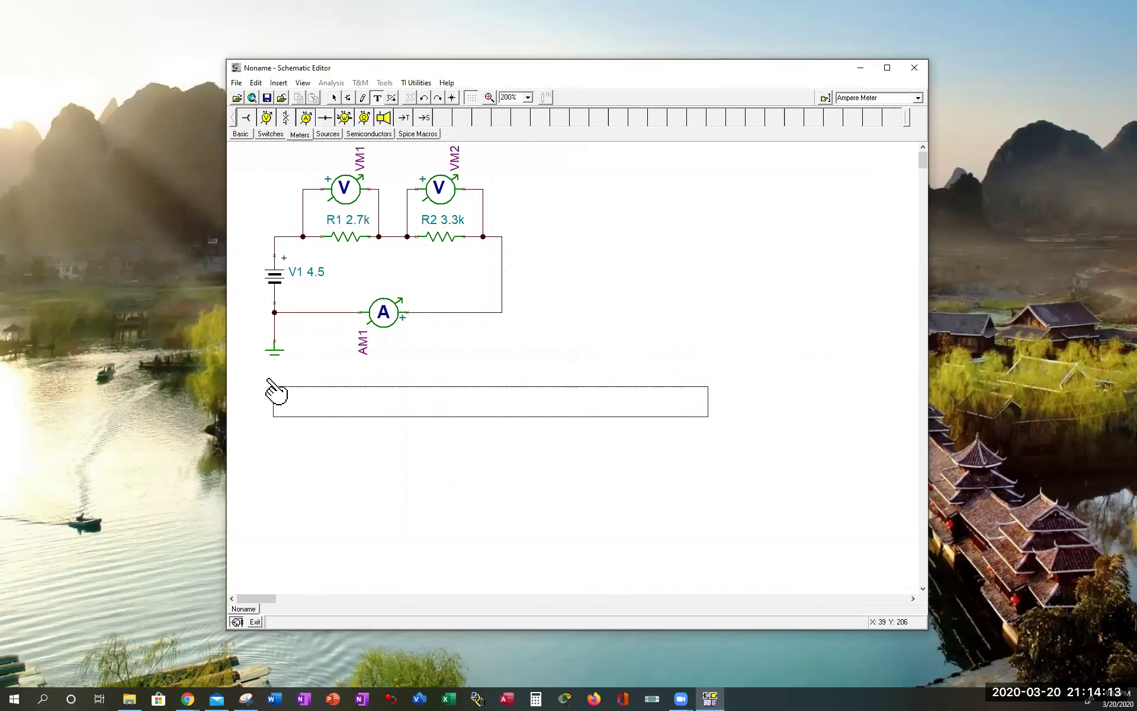
{"action": "left_click", "coordinate": [266, 390]}
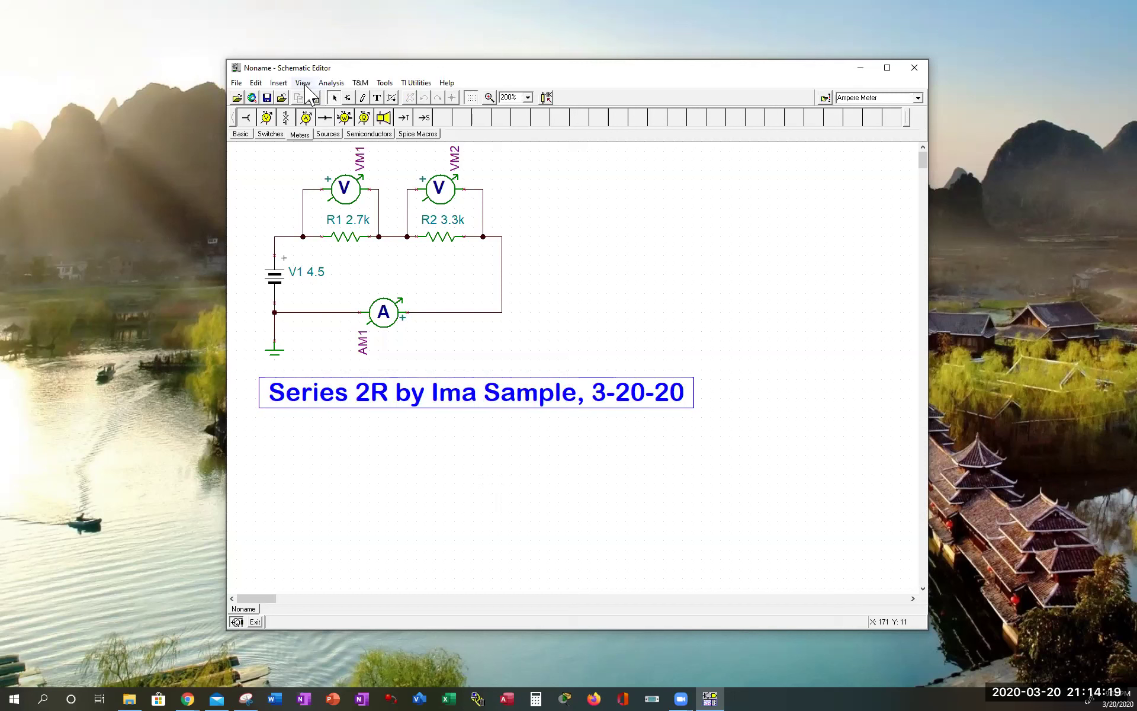
- Run the DC analysis to view the table of DC results, and close it after reading the voltages and currents
{"action": "left_click", "coordinate": [330, 83]}
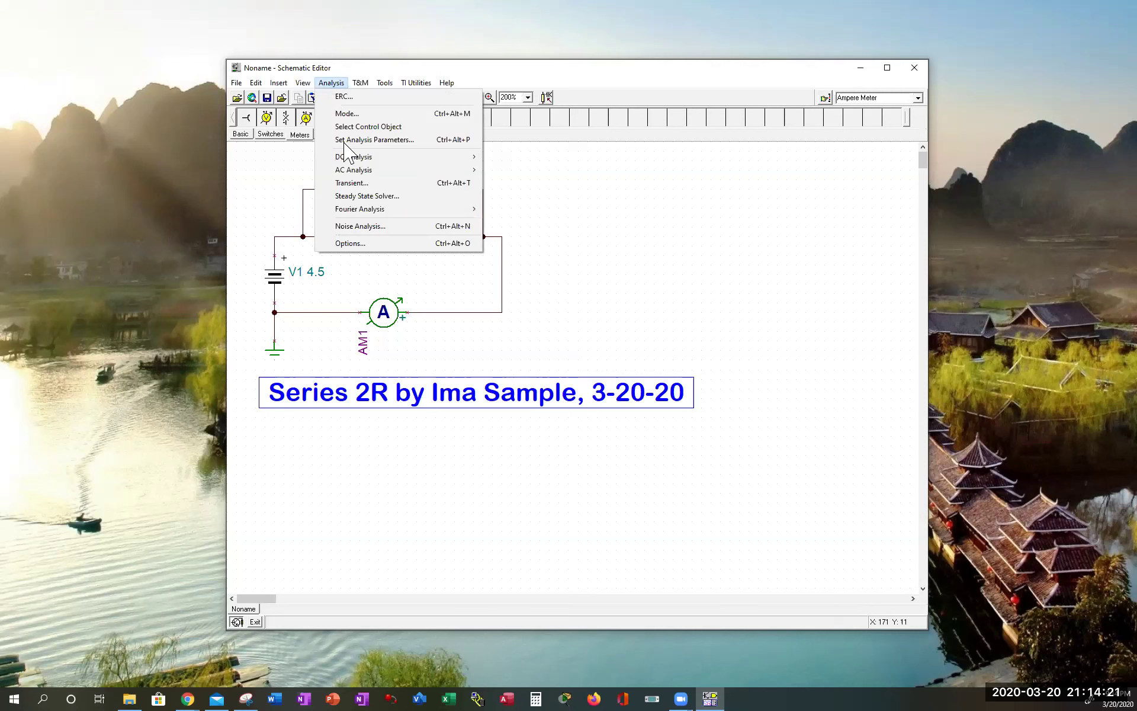
{"action": "mouse_move", "coordinate": [351, 157]}
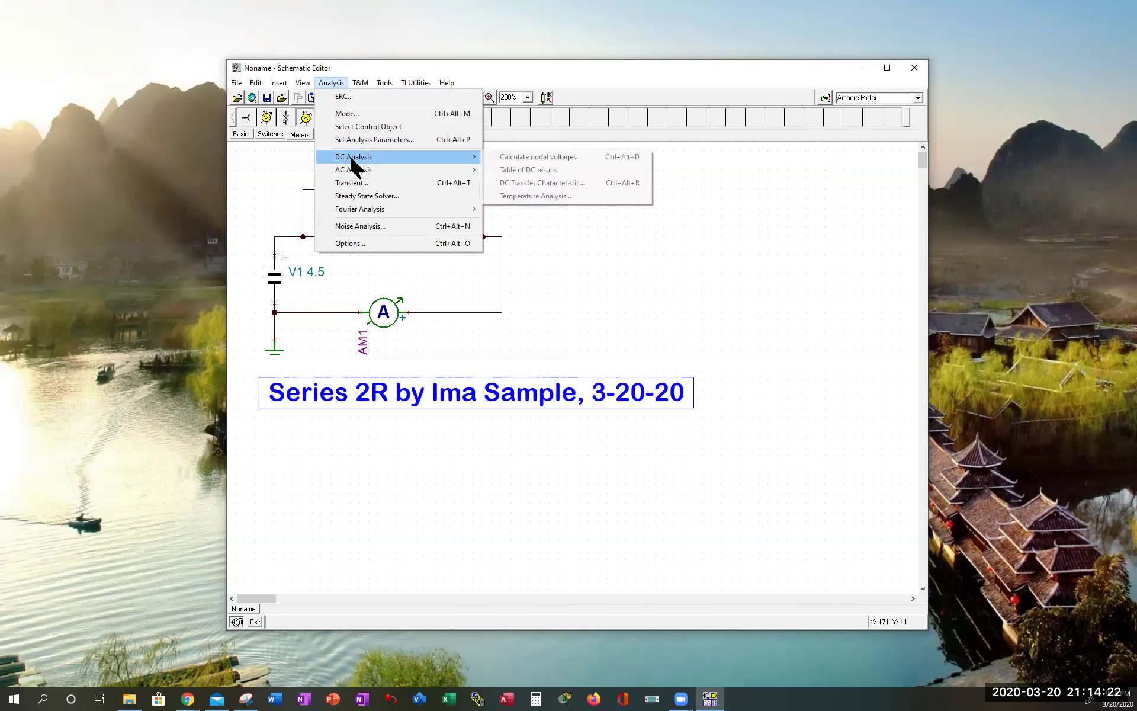
{"action": "left_click", "coordinate": [507, 172]}
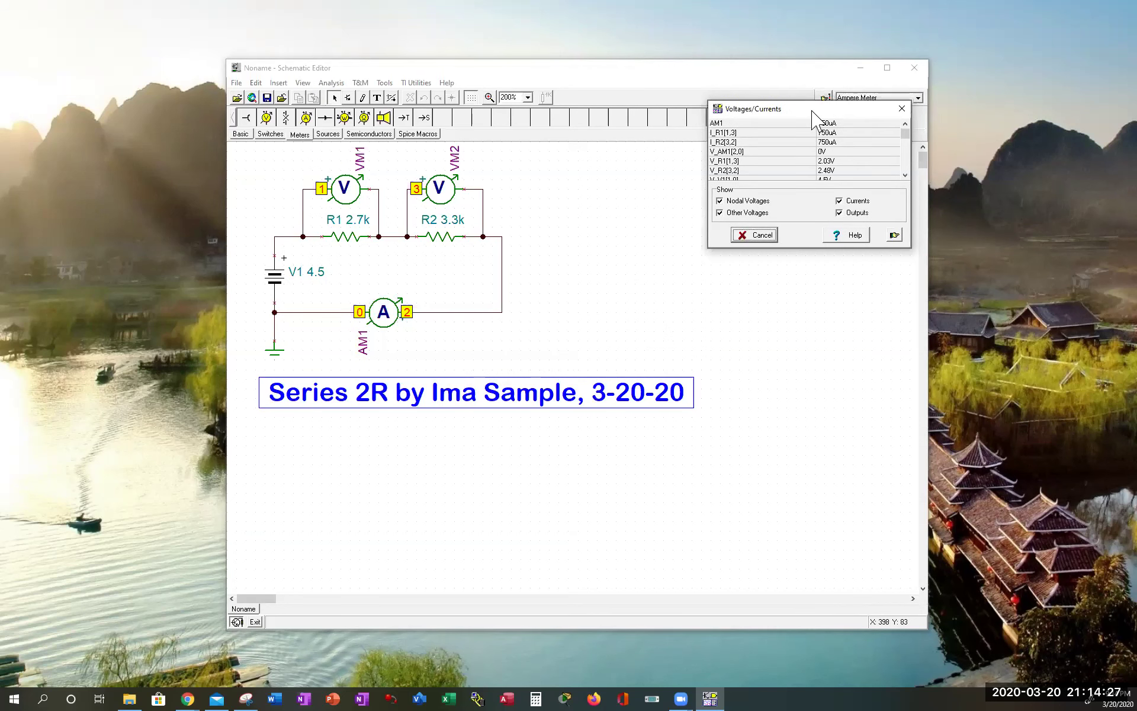
{"action": "left_click", "coordinate": [733, 164]}
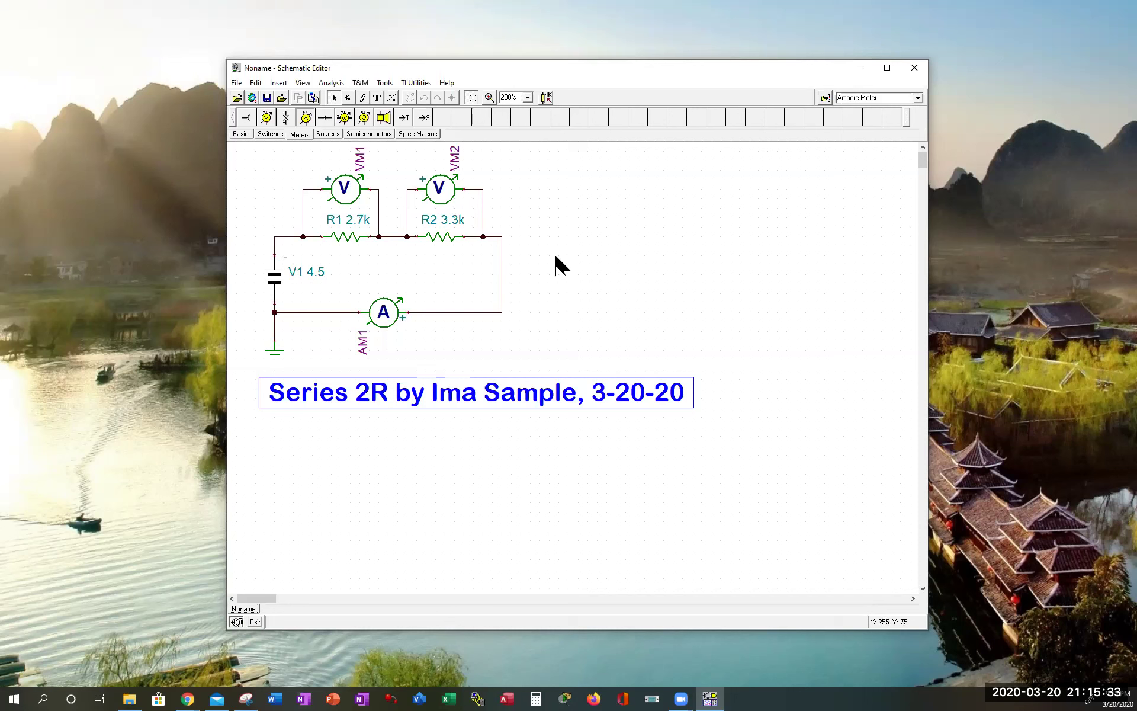
- Reopen the table of DC results, place it beside the circuit and enlarge it to show all rows
{"action": "left_click", "coordinate": [332, 83]}
{"action": "mouse_move", "coordinate": [372, 157]}
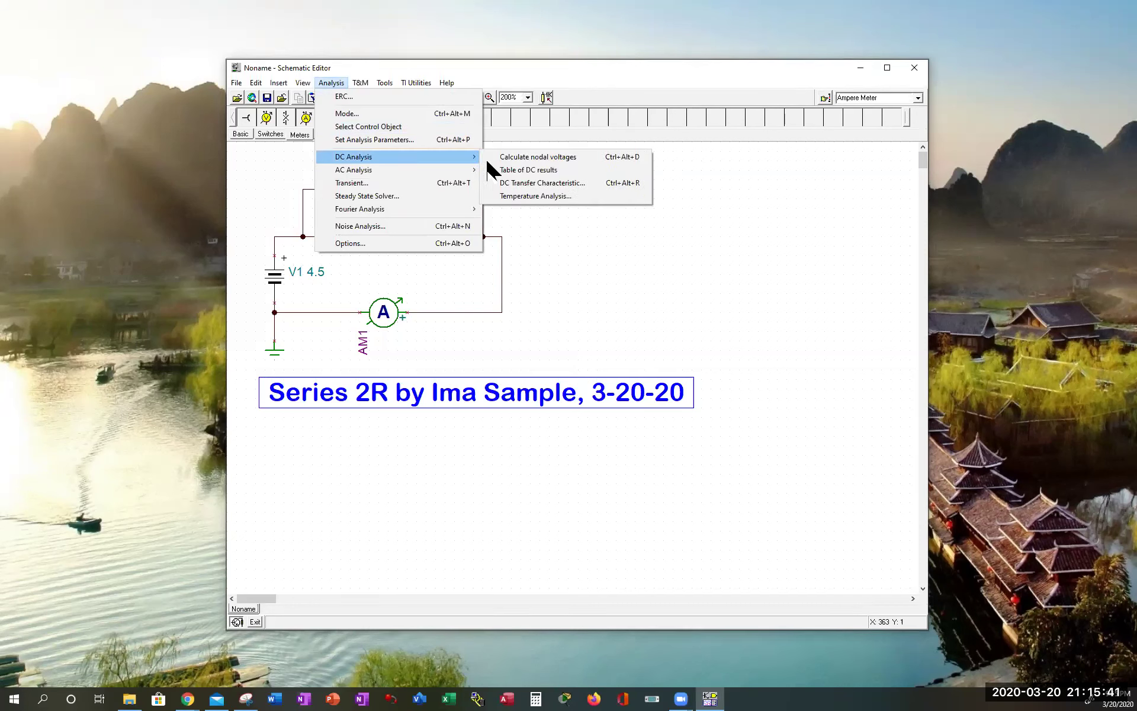
{"action": "left_click", "coordinate": [525, 170]}
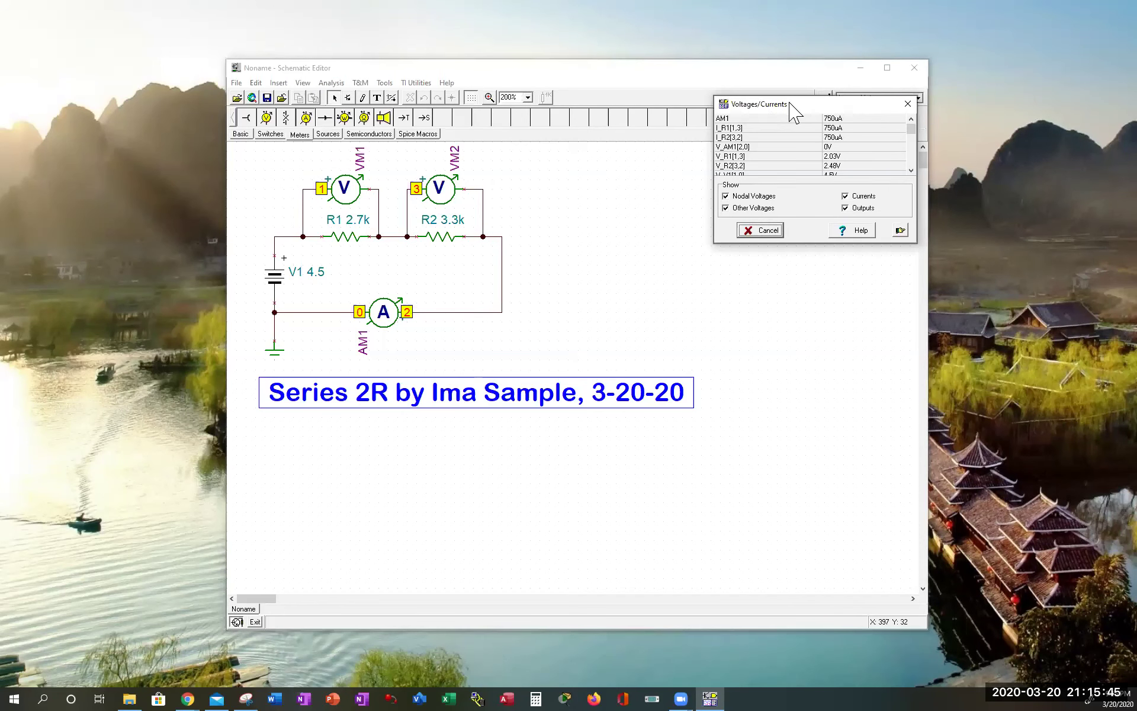
{"action": "left_click_drag", "start_coordinate": [790, 102], "coordinate": [603, 157]}
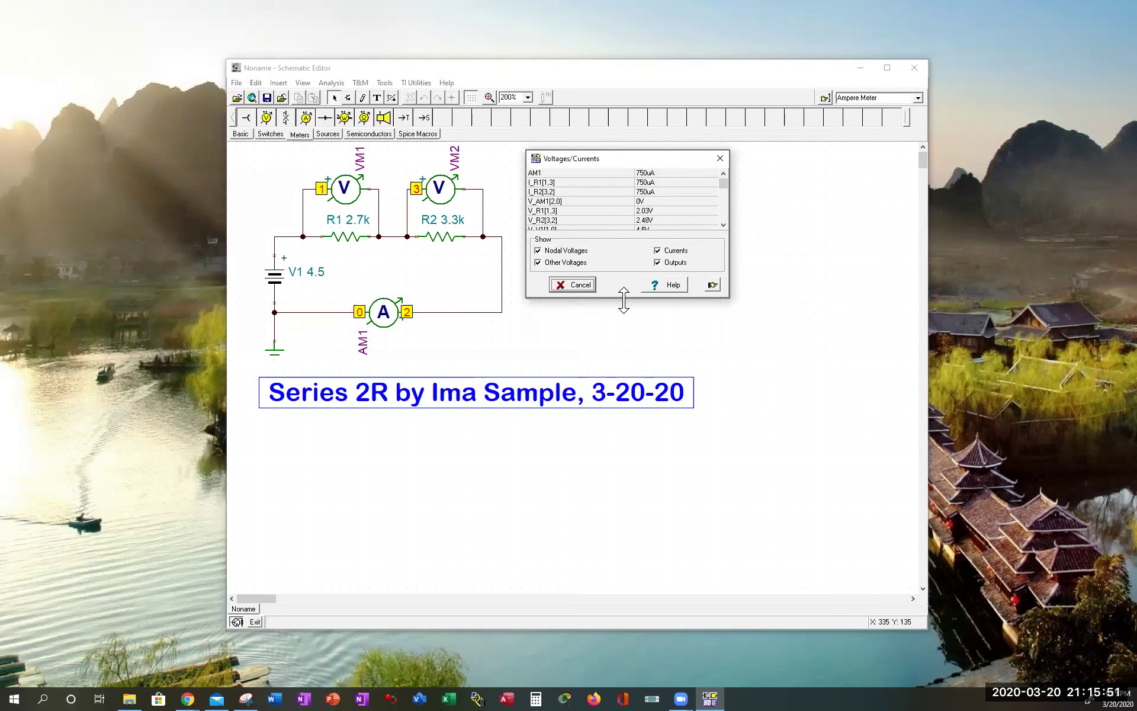
{"action": "left_click_drag", "start_coordinate": [624, 300], "coordinate": [624, 375]}
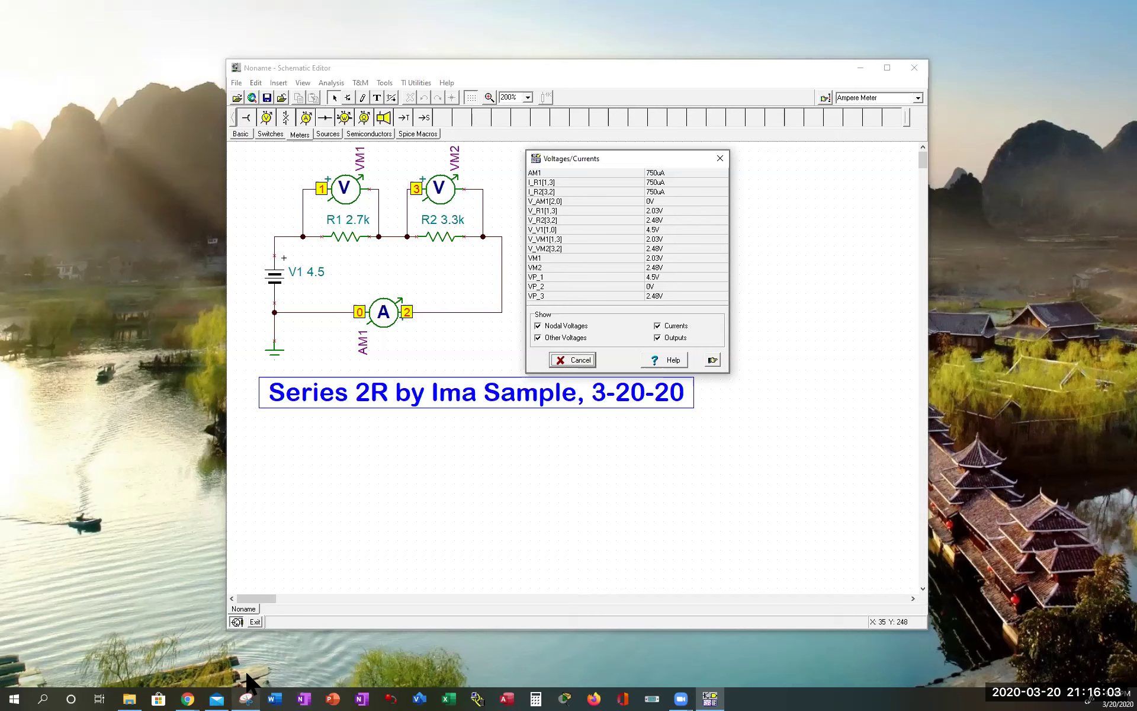
- Switch to Snipping Tool and capture a new snip covering the circuit, the DC results table and the title label
{"action": "left_click", "coordinate": [246, 695]}
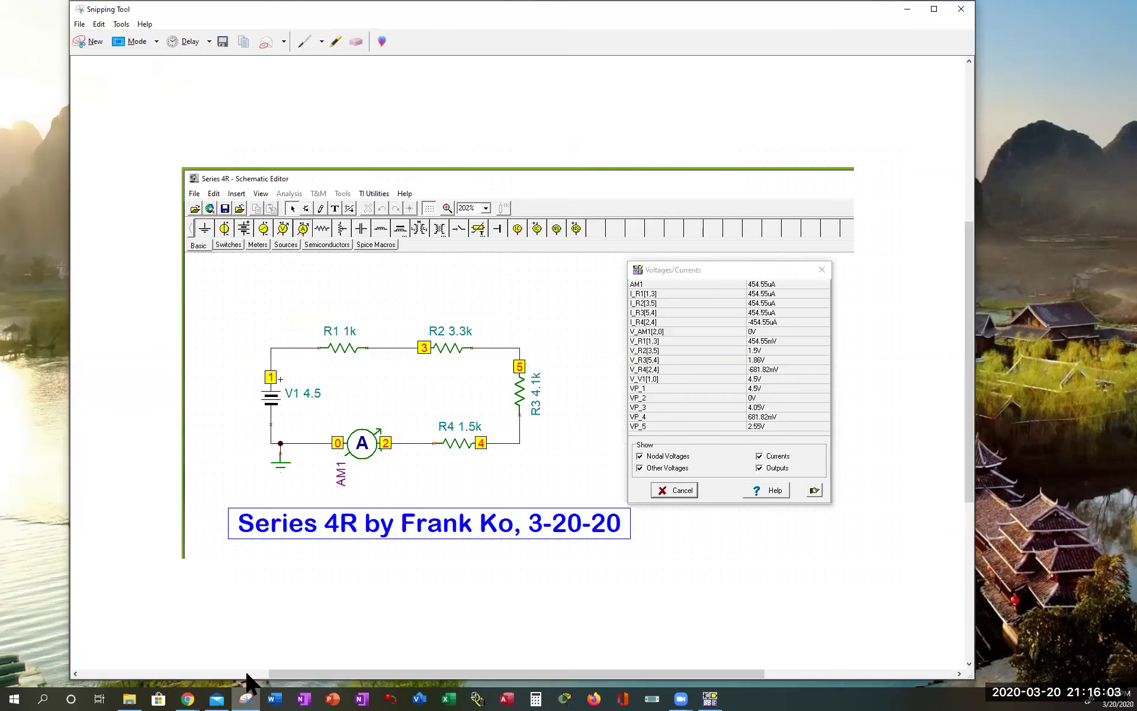
{"action": "left_click", "coordinate": [94, 43]}
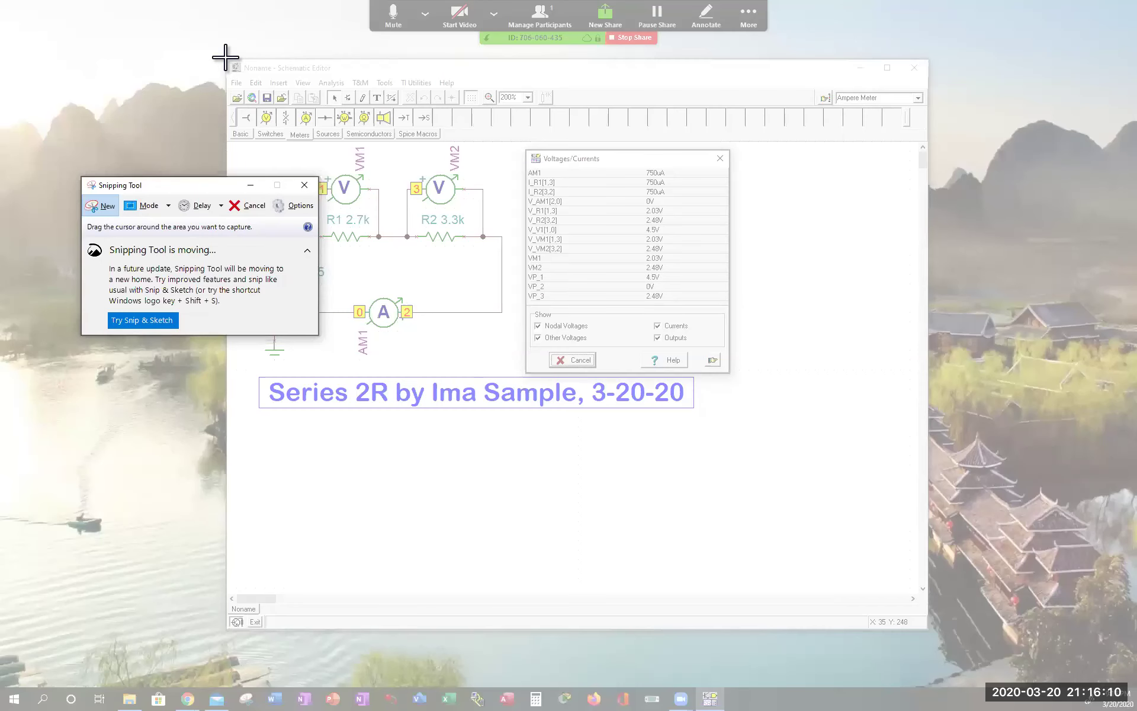
{"action": "left_click_drag", "start_coordinate": [225, 58], "coordinate": [754, 423]}
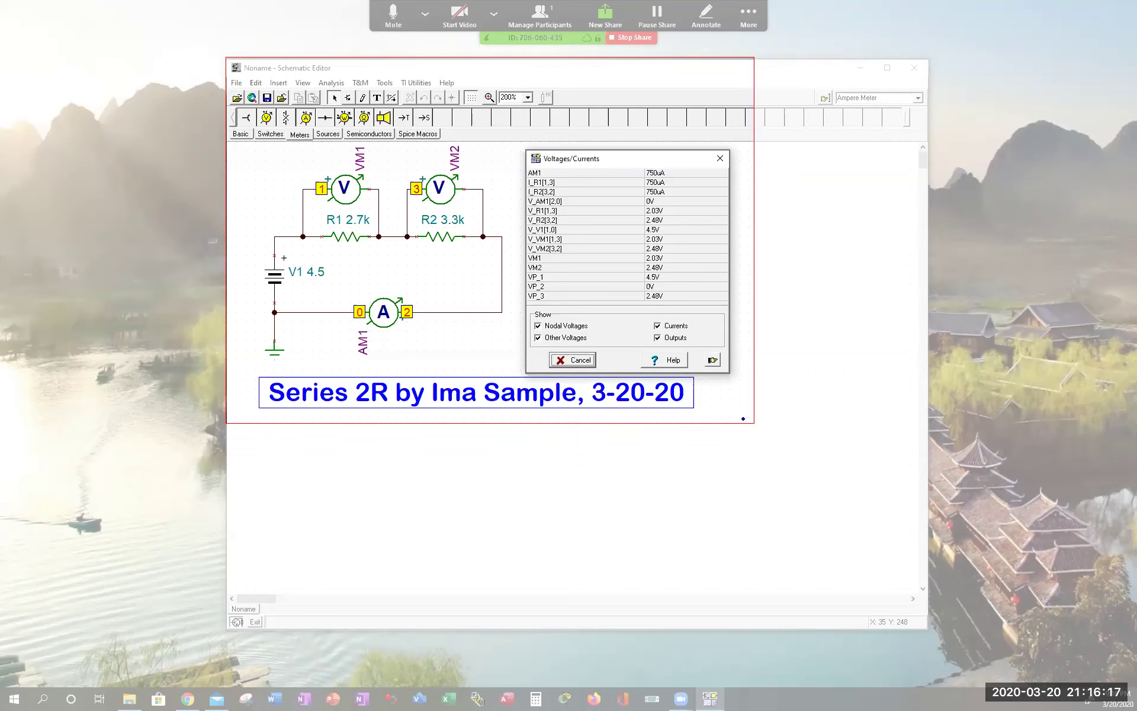
- Copy the captured snip of the circuit and DC results to the clipboard and minimize Snipping Tool
{"action": "left_click", "coordinate": [142, 25]}
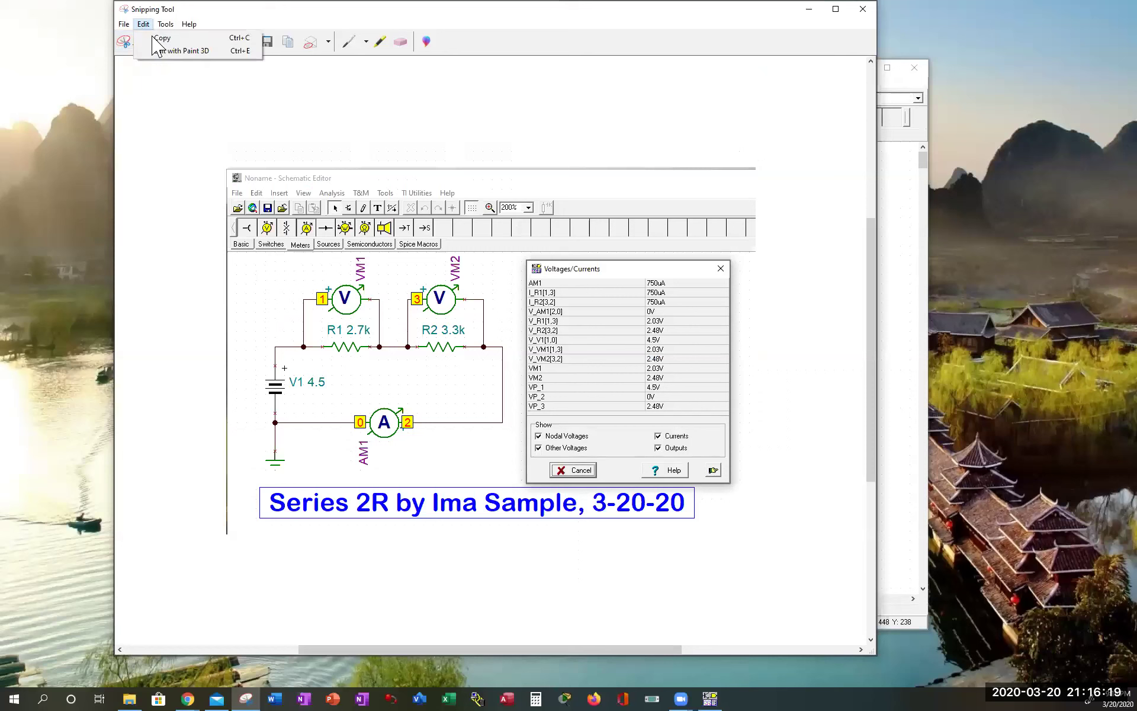
{"action": "left_click", "coordinate": [161, 36]}
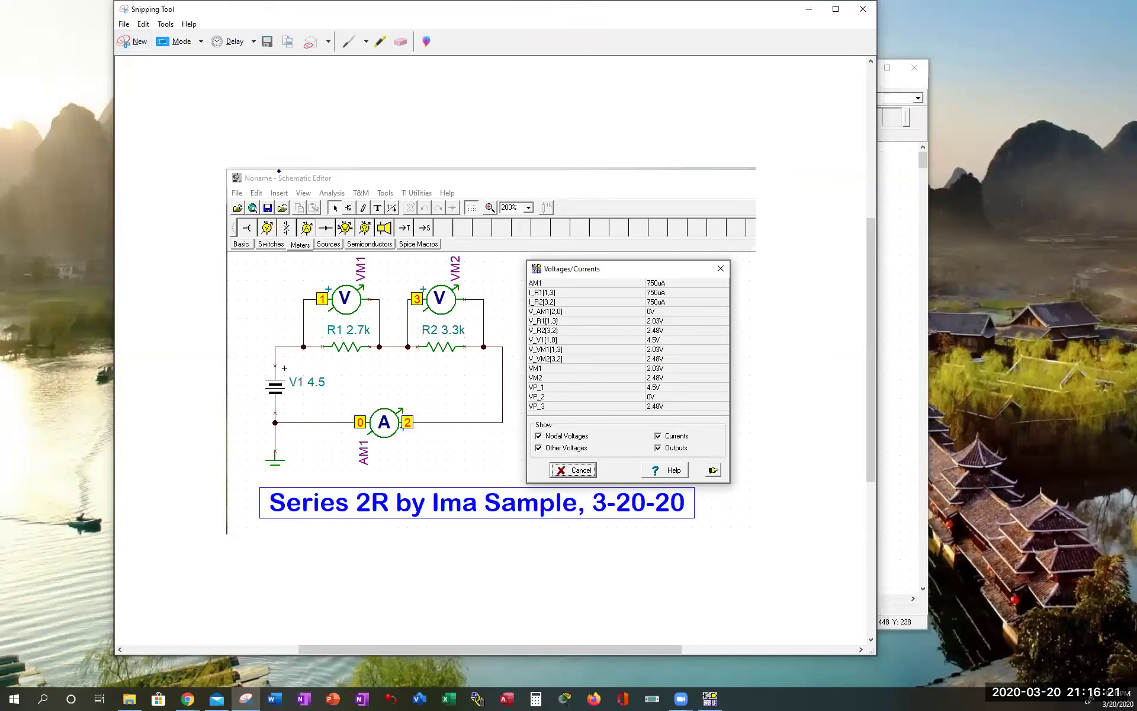
{"action": "left_click", "coordinate": [809, 9]}
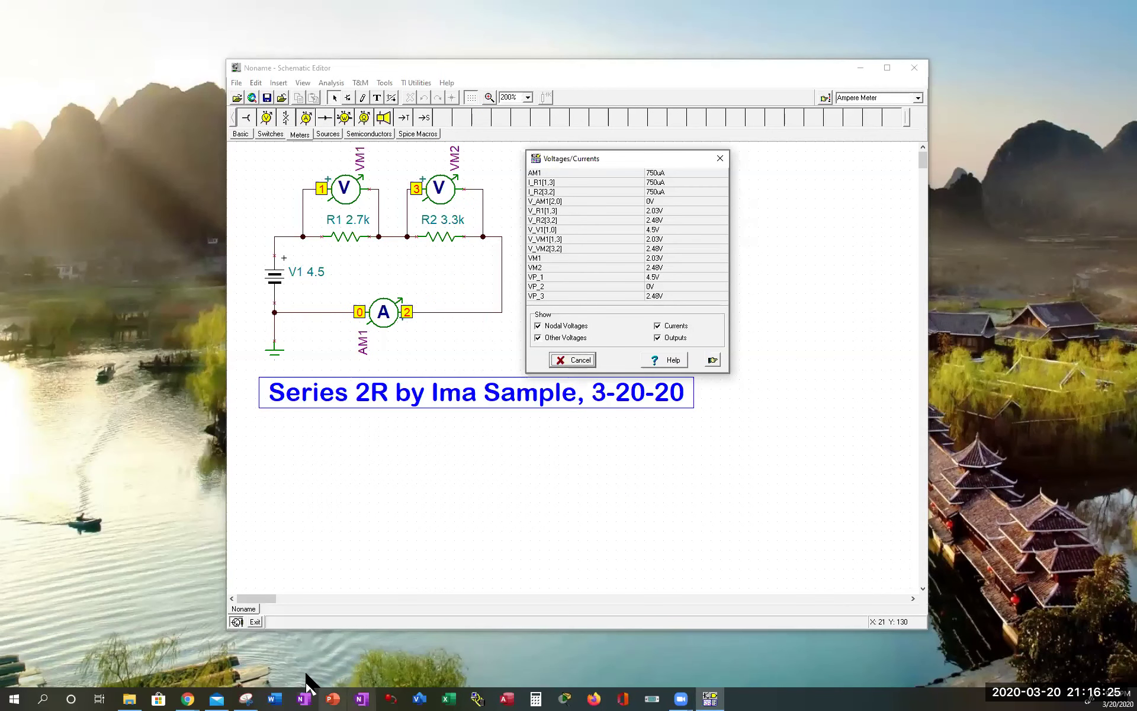
- Switch to Word, start a blank document and paste the copied snip into it
{"action": "left_click", "coordinate": [277, 675]}
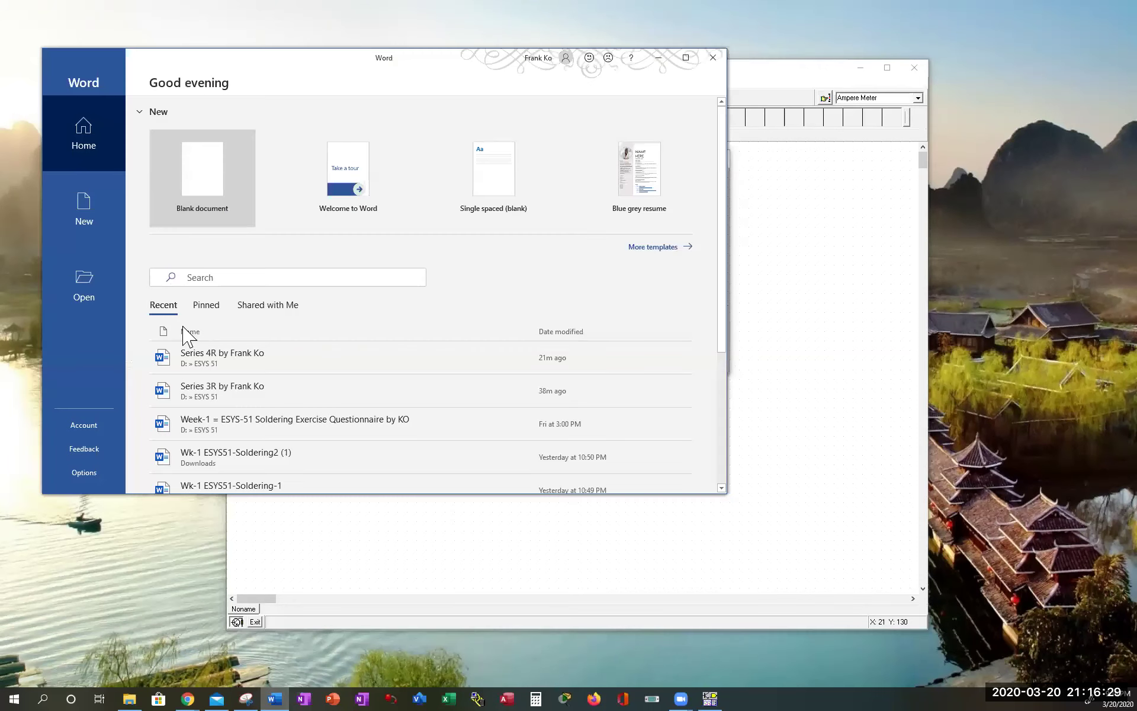
{"action": "key", "text": "Escape"}
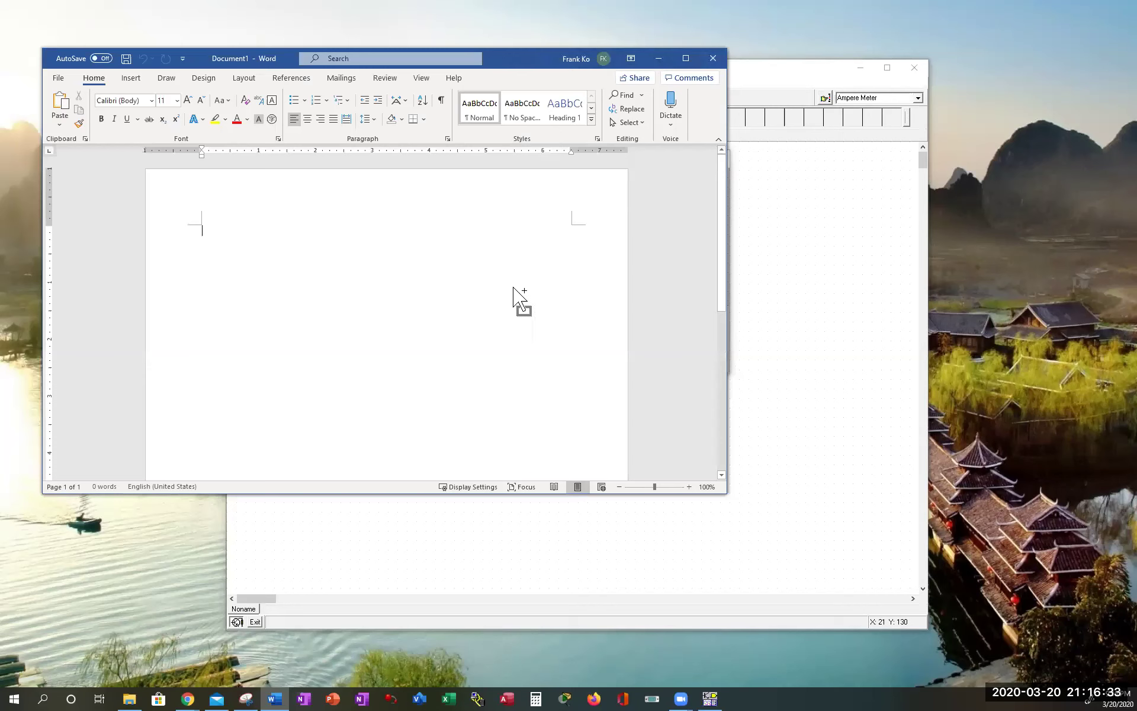
{"action": "key", "text": "ctrl+v"}
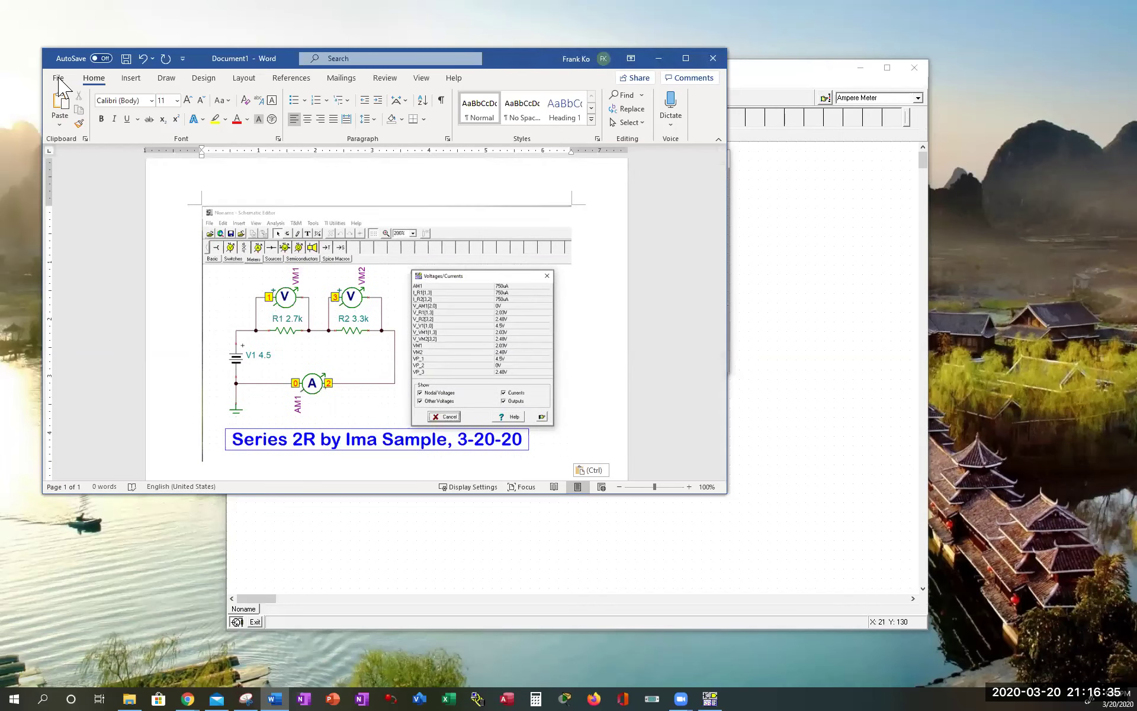
- Save the document in the ESYS 51 folder on drive D, named "Series 2R by" followed by the author's name
{"action": "left_click", "coordinate": [57, 77]}
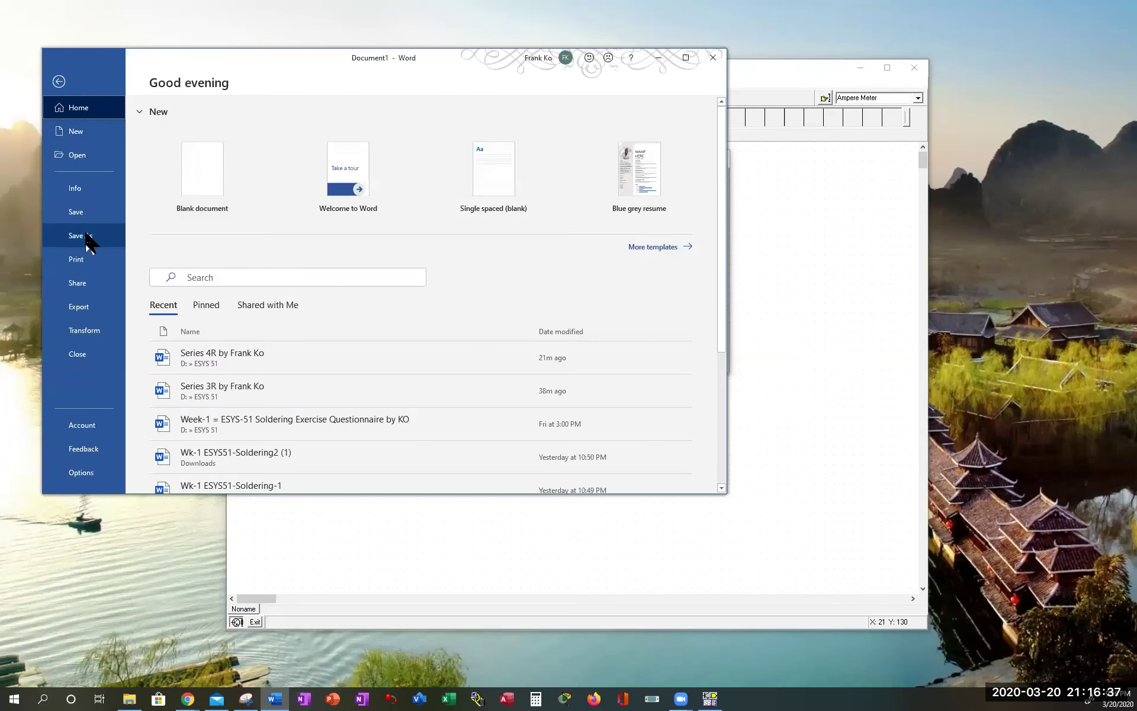
{"action": "left_click", "coordinate": [84, 234]}
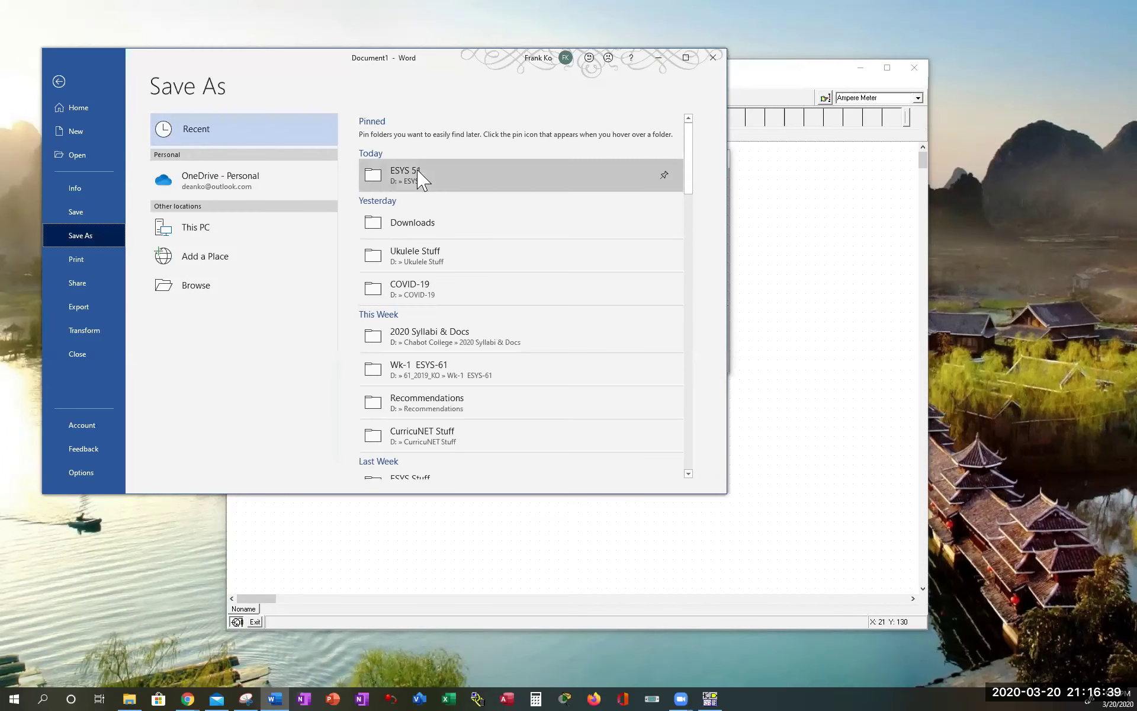
{"action": "left_click", "coordinate": [418, 176]}
{"action": "left_click", "coordinate": [417, 136]}
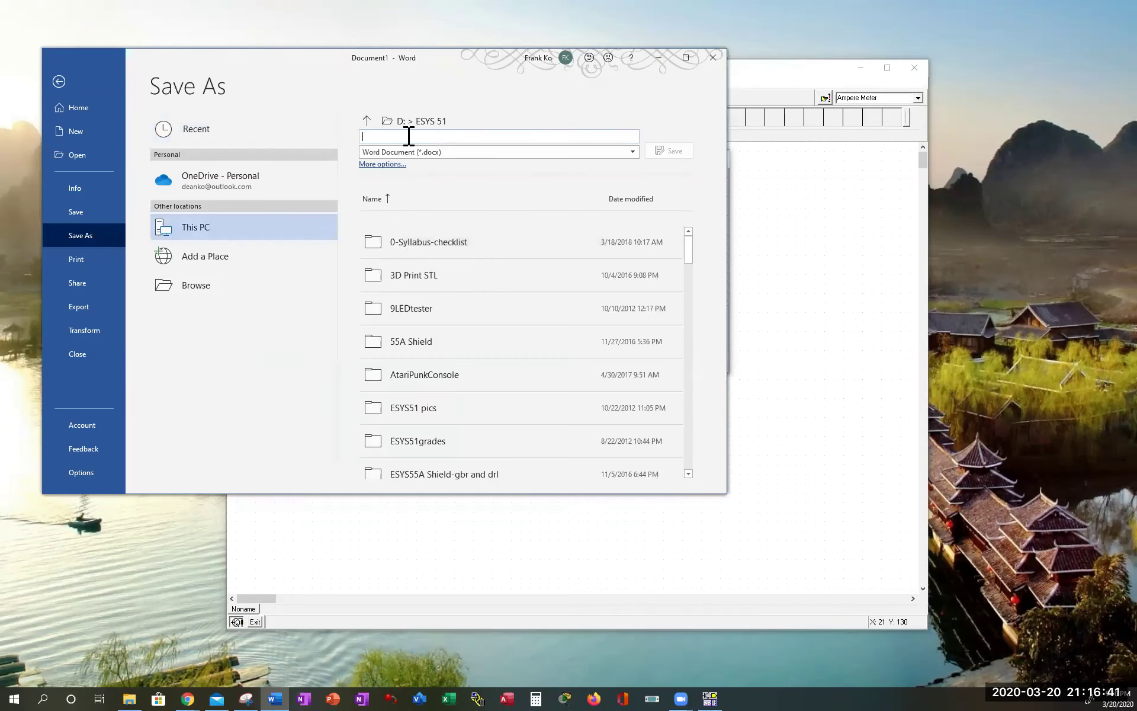
{"action": "type", "text": "Series 2R by Ima Sample"}
{"action": "left_click", "coordinate": [664, 152]}
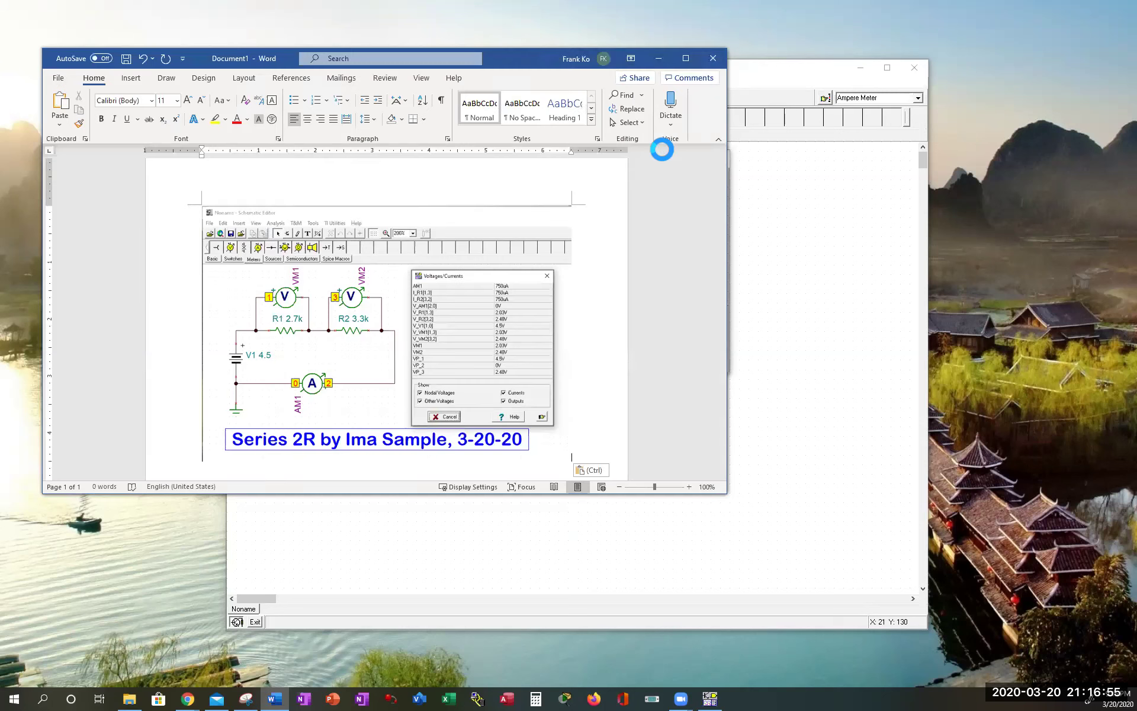